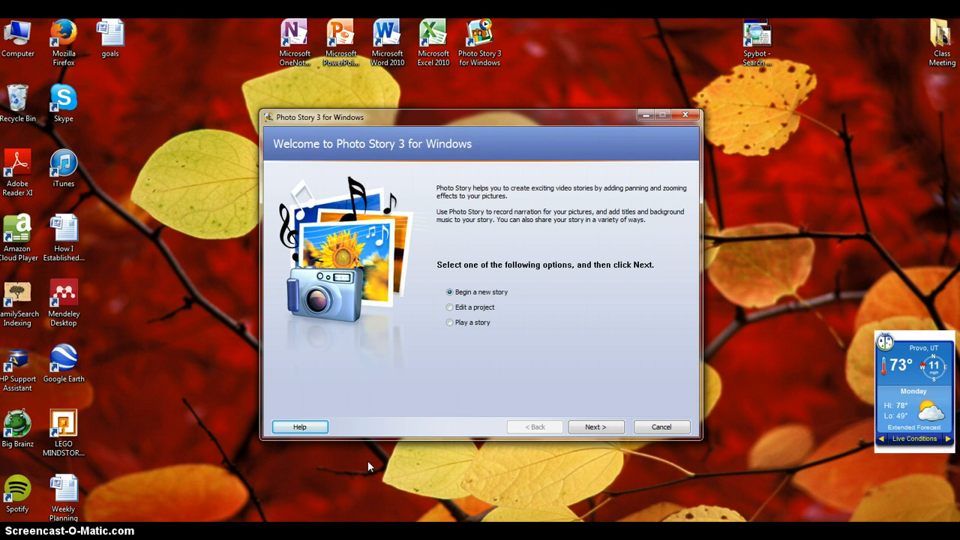
- Begin a new story in Photo Story 3
left_click(479, 60)
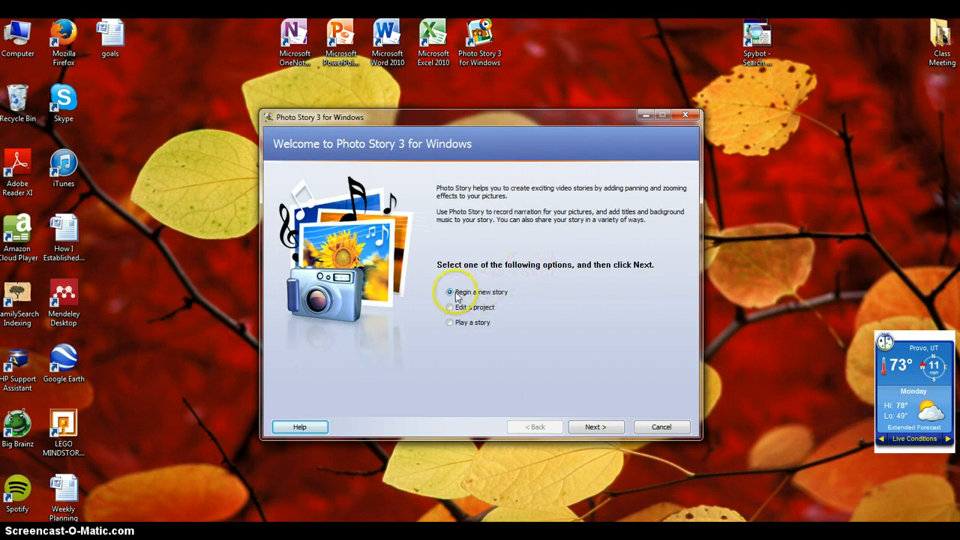
left_click(592, 427)
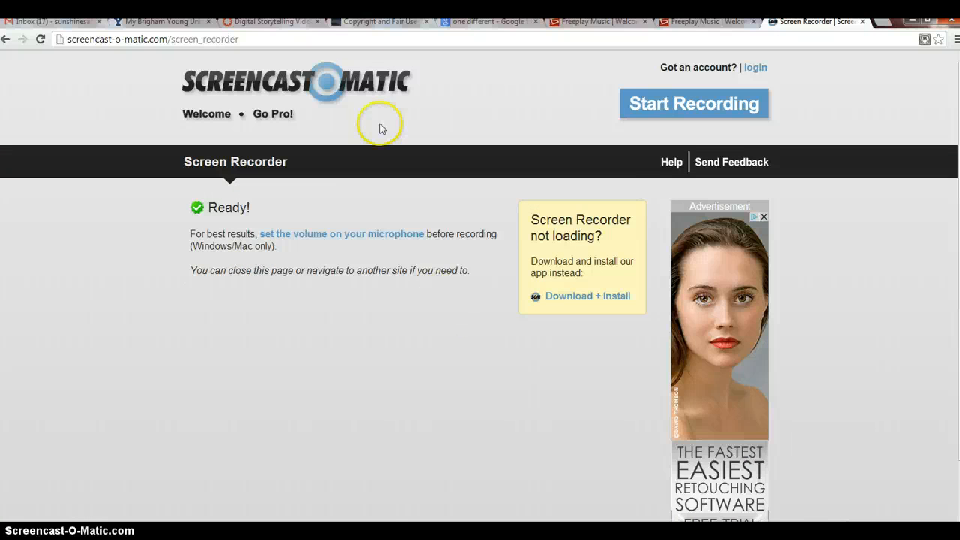
- From the "one different" Google Images results, save the goldfish picture as "goldfish-one-different (1)" in the 1 digital storytelling folder and copy its image URL
left_click(474, 24)
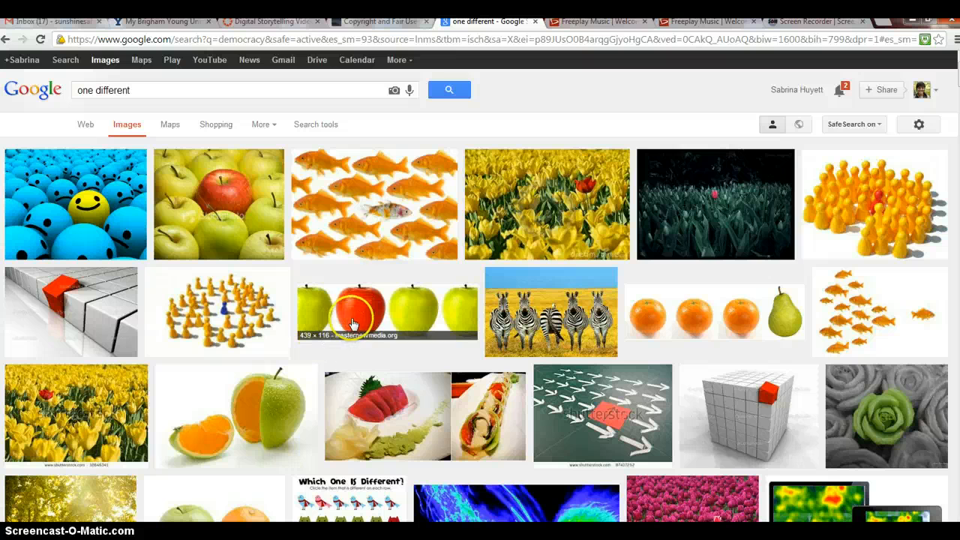
left_click(386, 191)
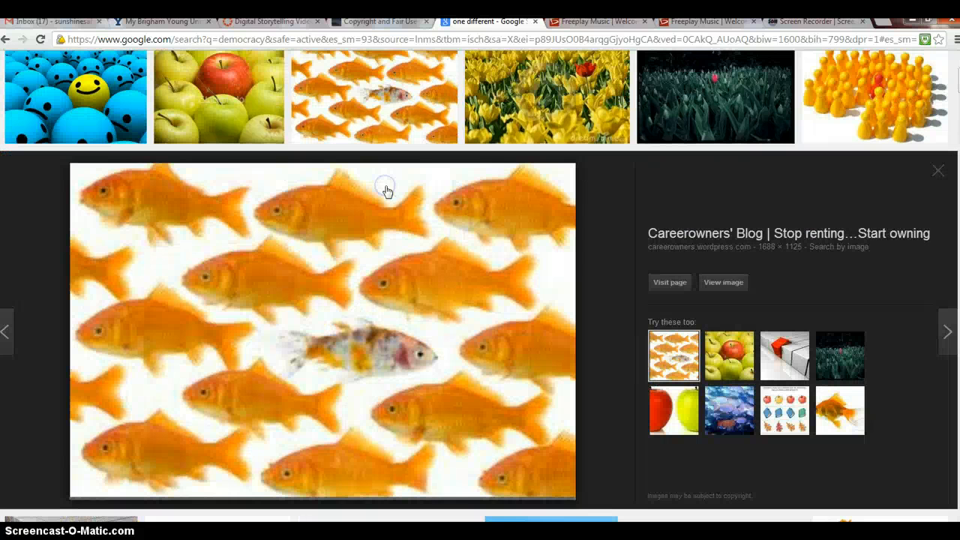
right_click(378, 261)
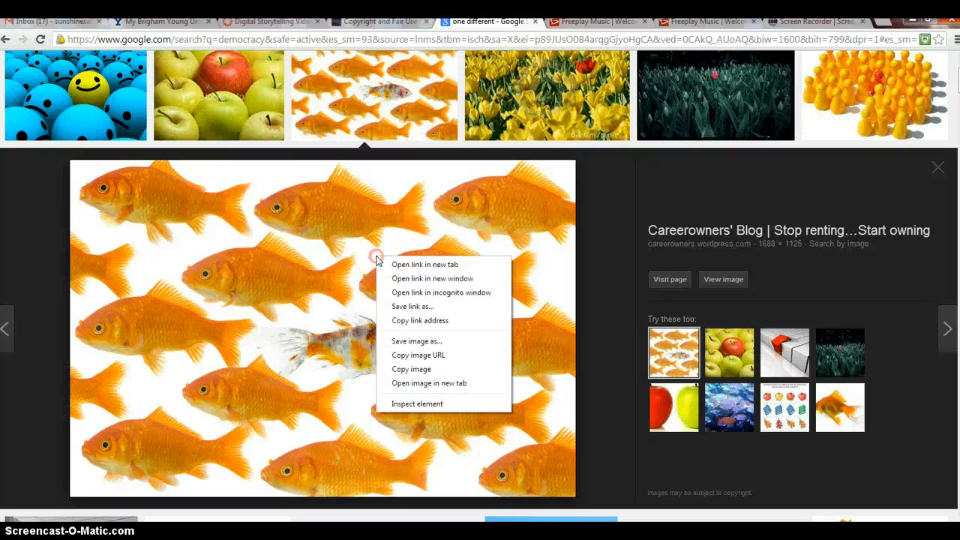
left_click(411, 340)
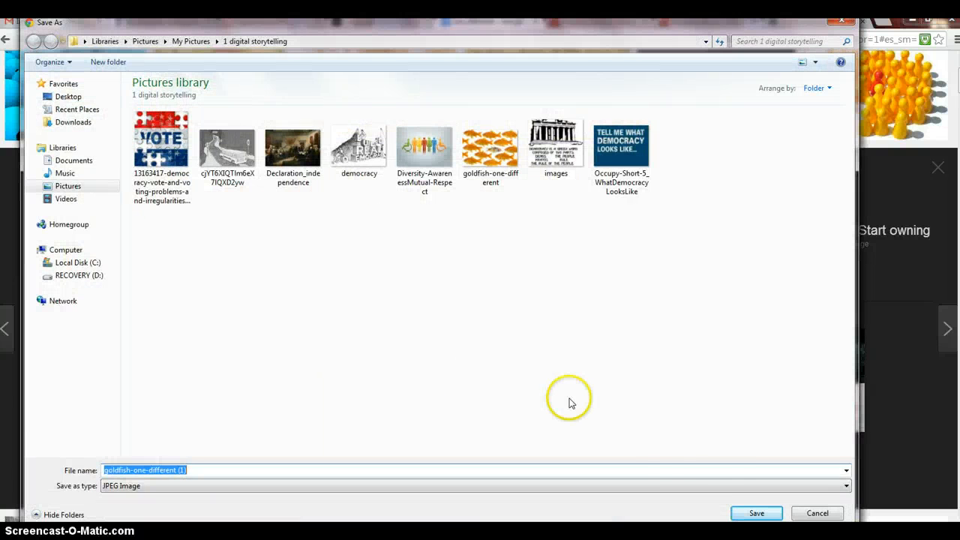
left_click(755, 514)
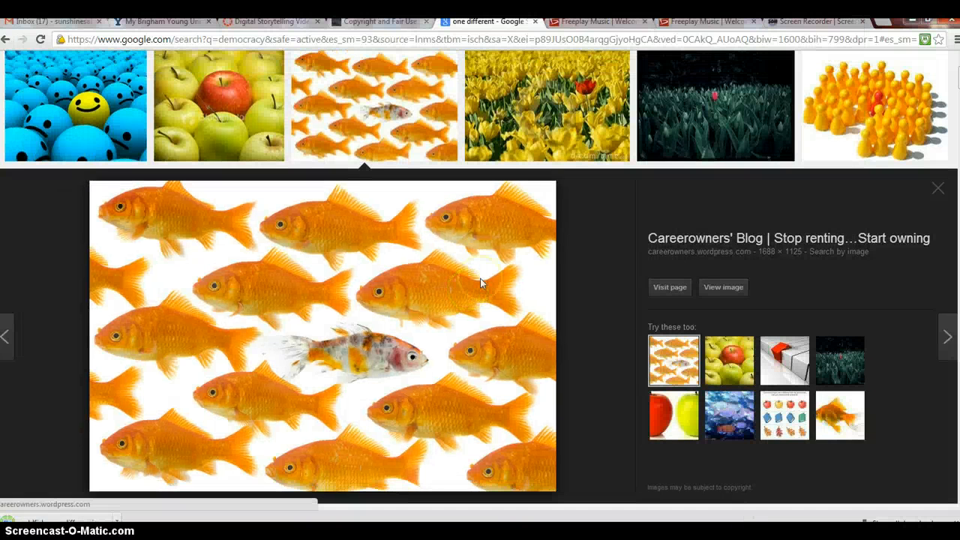
right_click(481, 281)
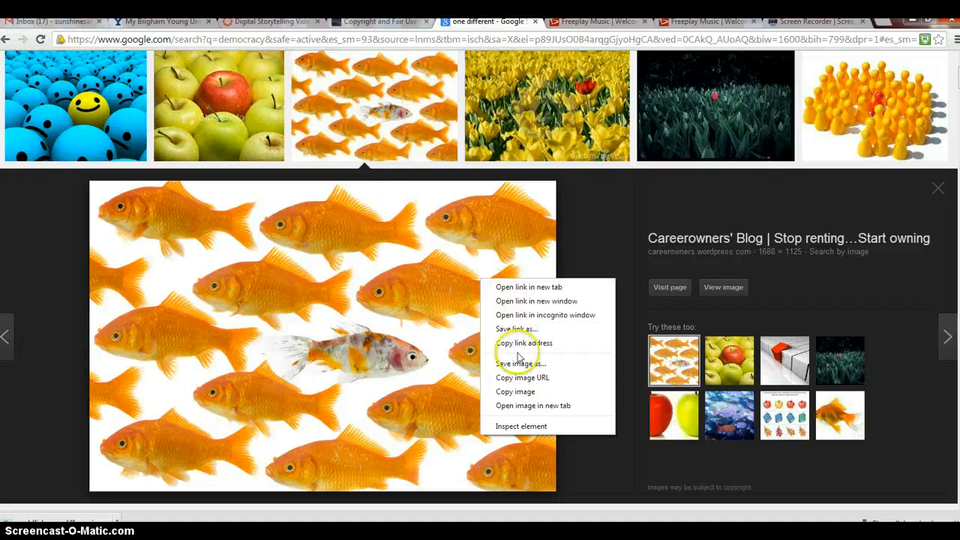
left_click(522, 378)
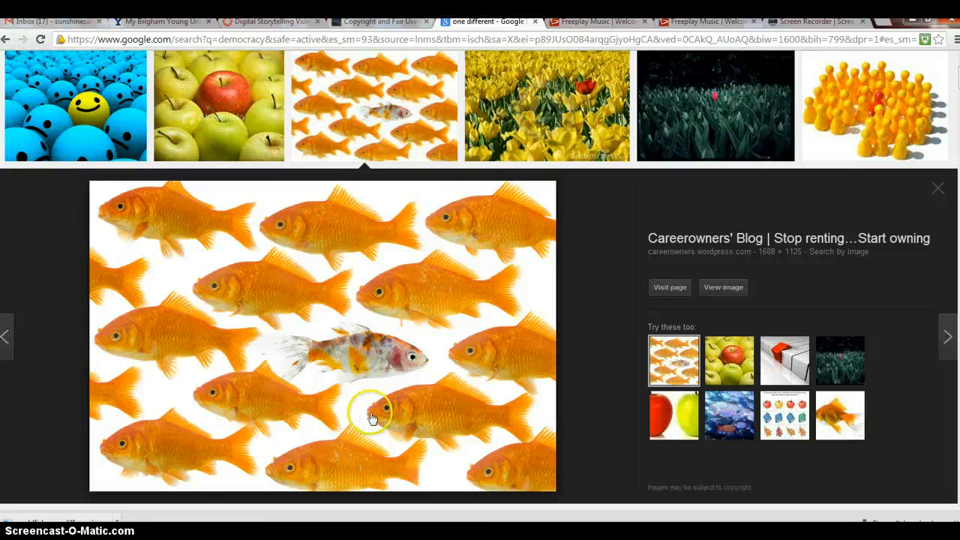
- Switch to Document1 in Word and review its list of image and music sources
mouse_move(274, 525)
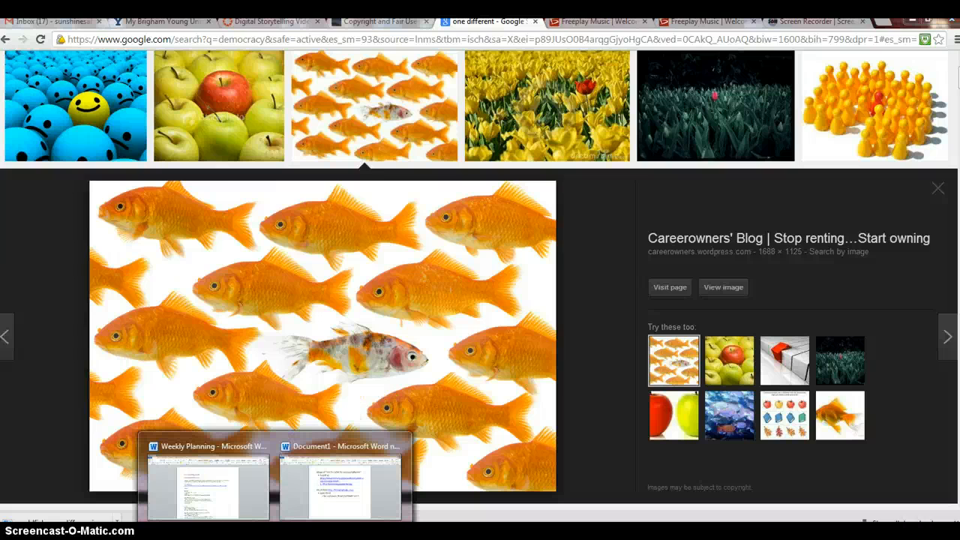
left_click(353, 472)
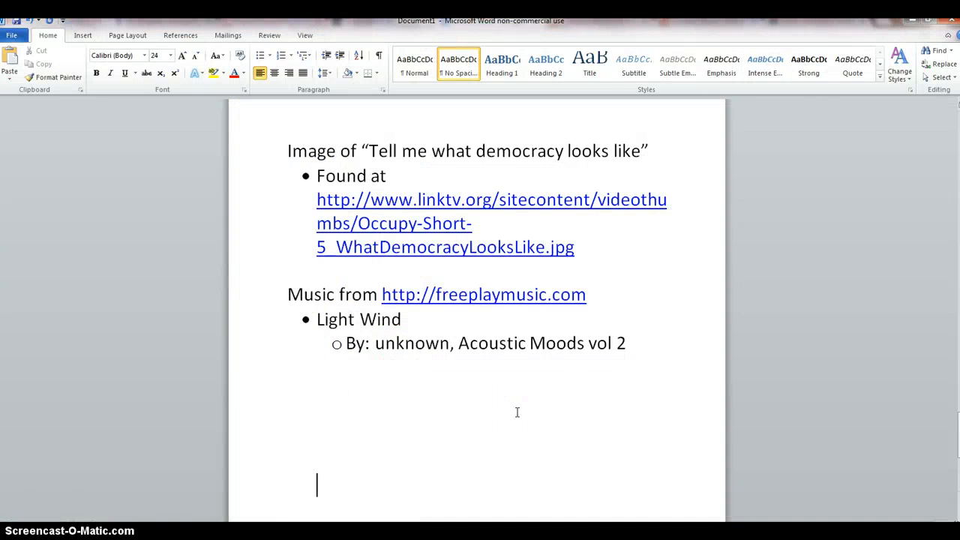
scroll(517, 412, "up", 20)
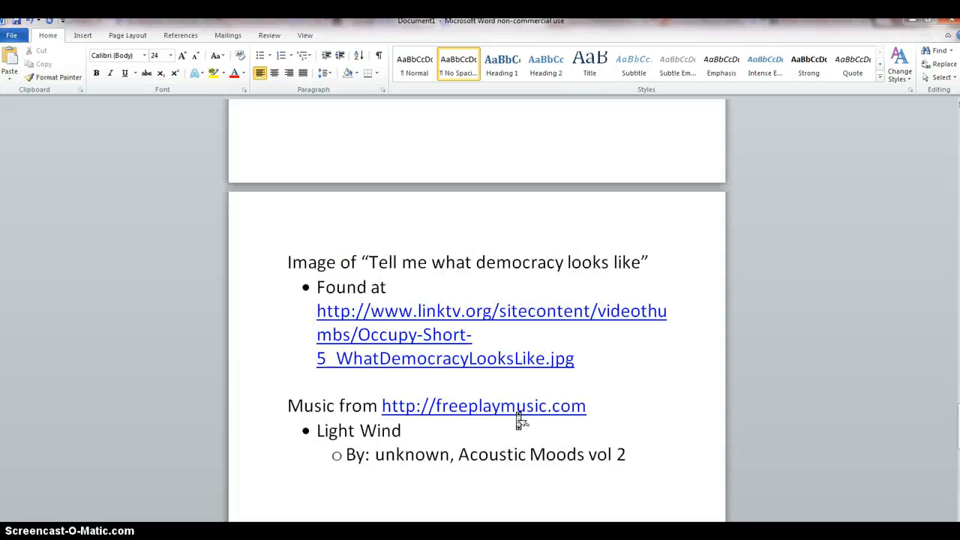
scroll(519, 422, "up", 10)
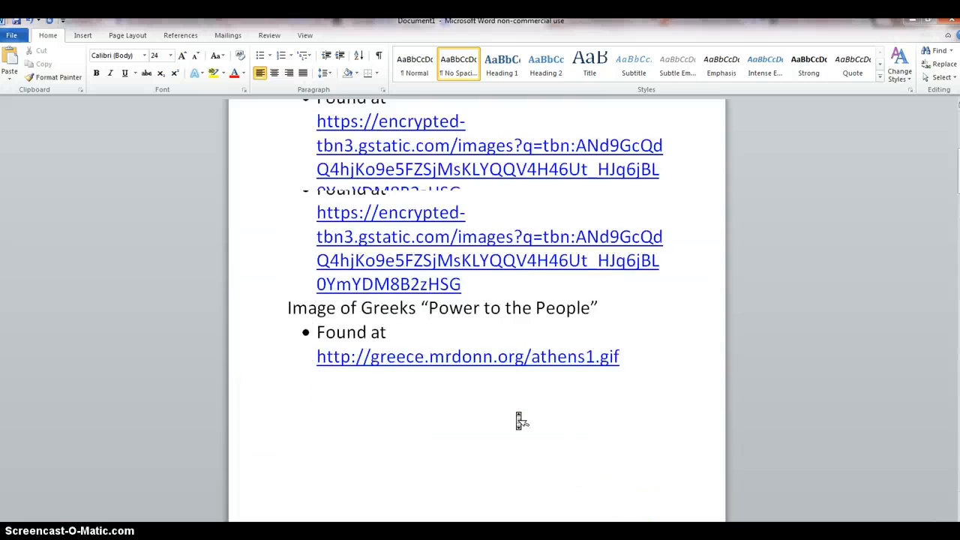
scroll(519, 422, "down", 1)
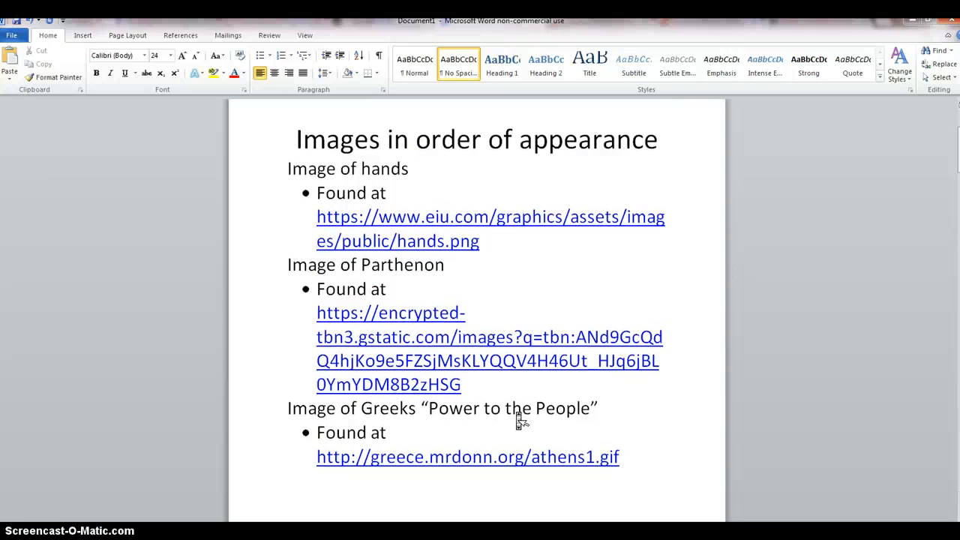
scroll(519, 421, "up", 1)
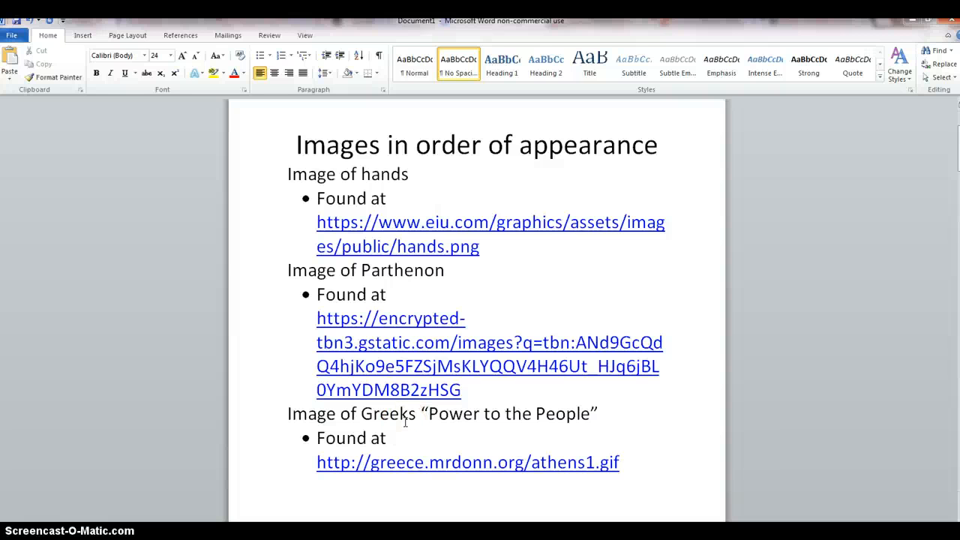
scroll(405, 422, "down", 10)
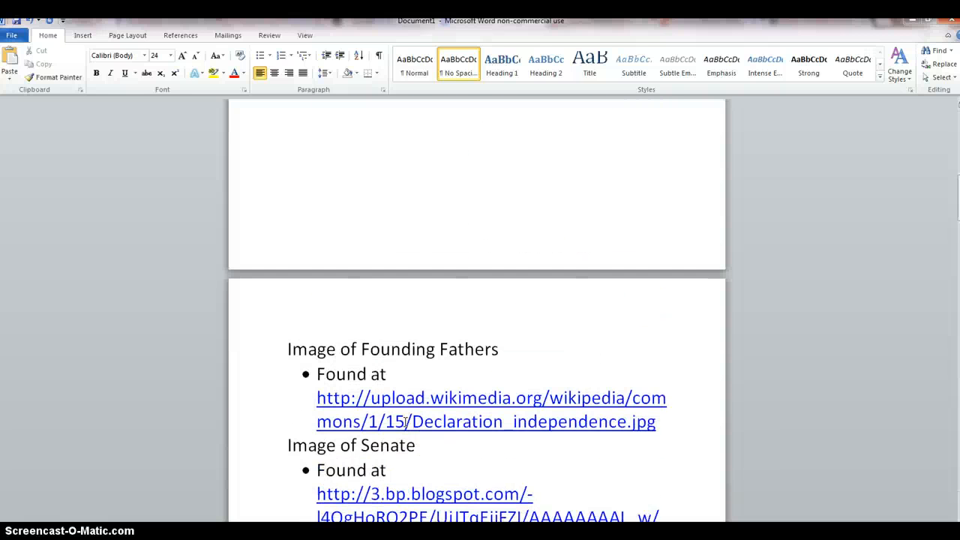
scroll(405, 423, "down", 5)
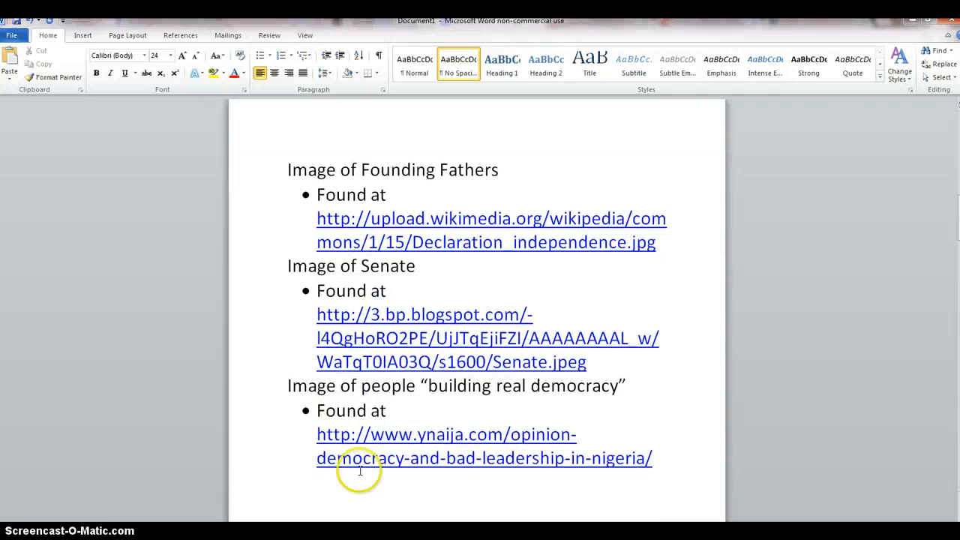
- Capture the "Images in order of appearance" page text, from the heading to the athens1.gif link, with the Snipping Tool
scroll(414, 478, "up", 10)
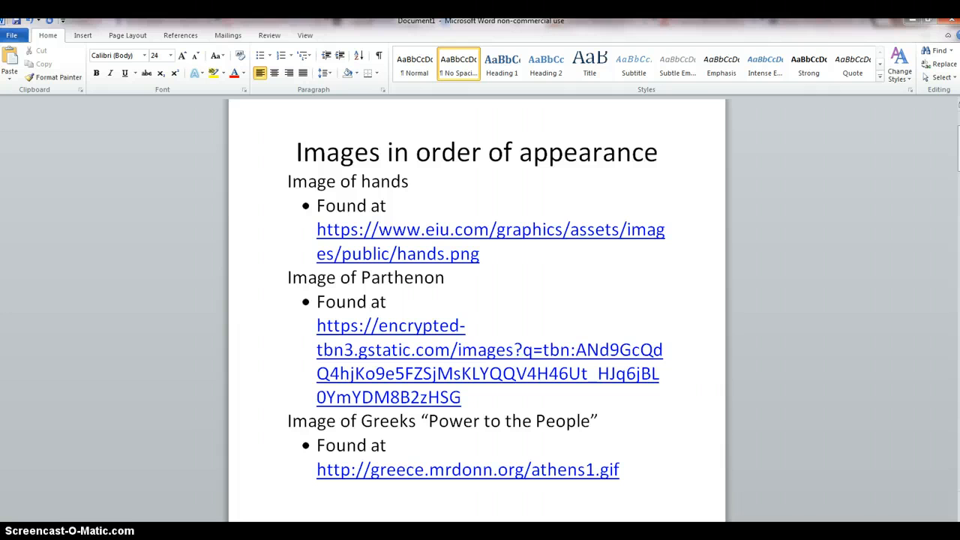
left_click(24, 536)
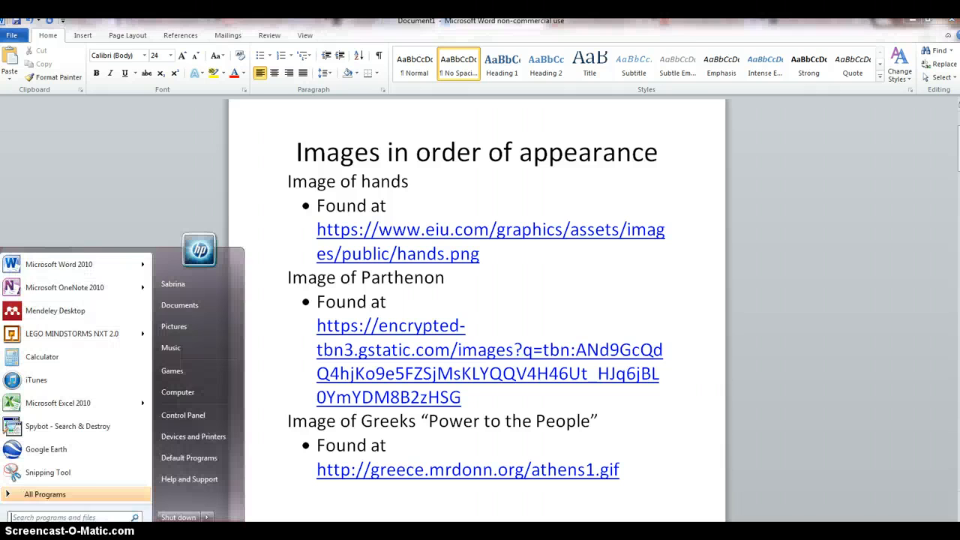
left_click(47, 472)
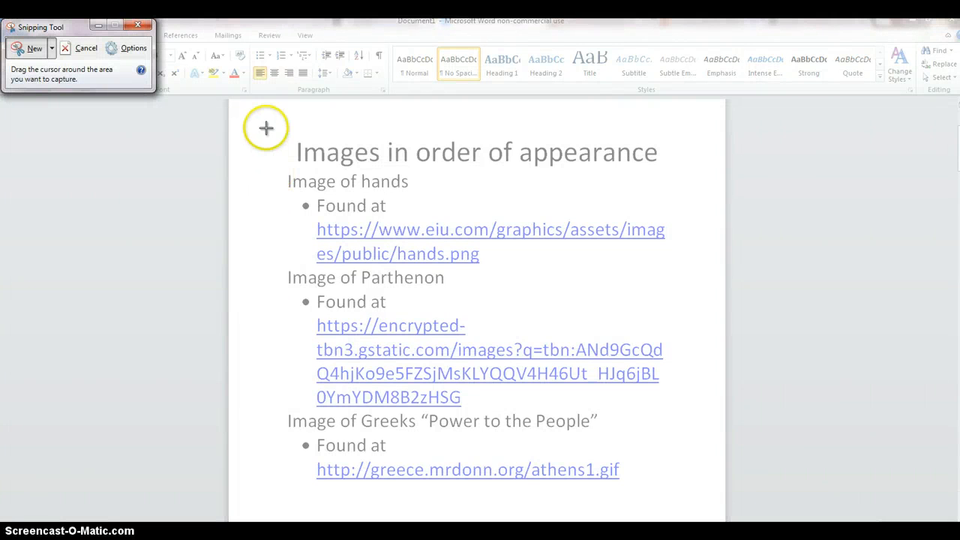
left_click_drag(264, 129, 691, 498)
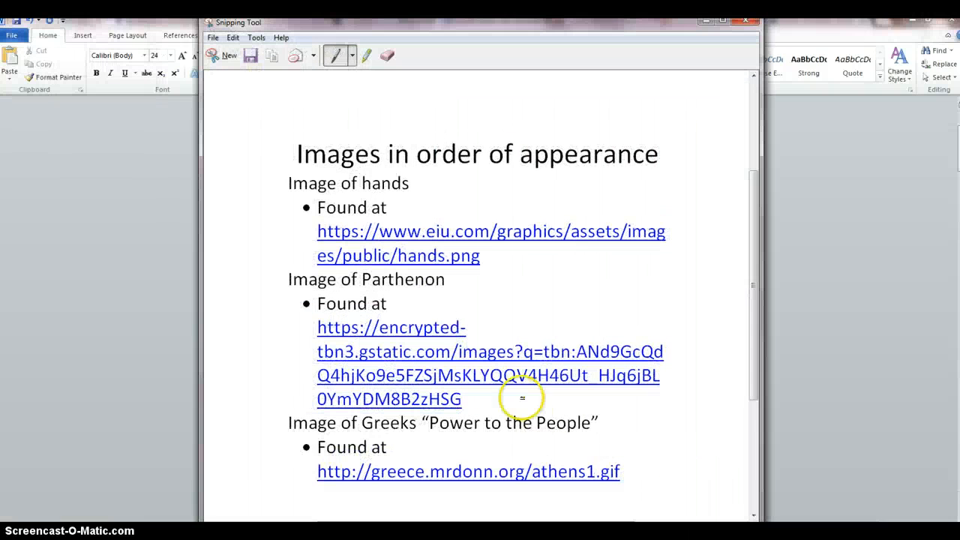
- Save the snip as the PNG file Capture1 in the 1 digital storytelling pictures folder and close the Snipping Tool
left_click(212, 38)
left_click(232, 70)
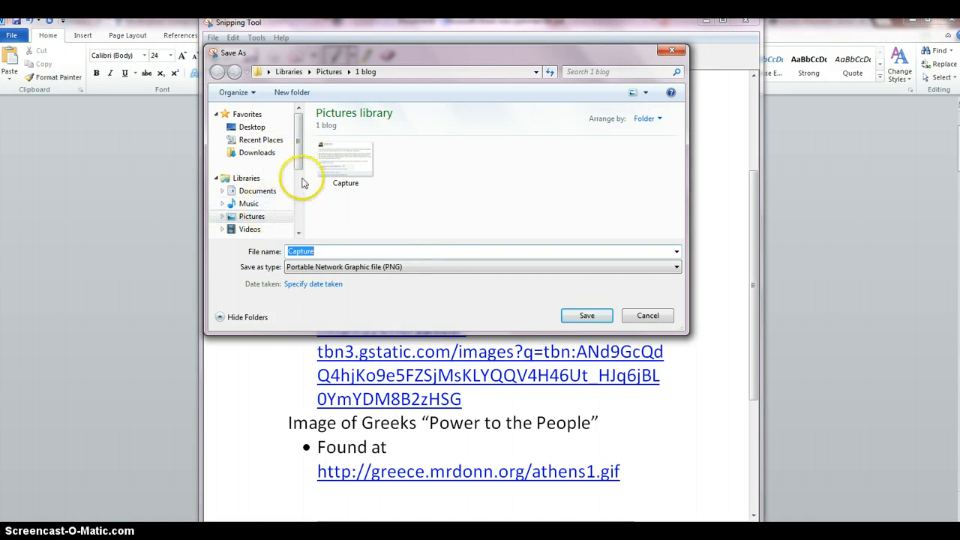
left_click(342, 71)
left_click(417, 176)
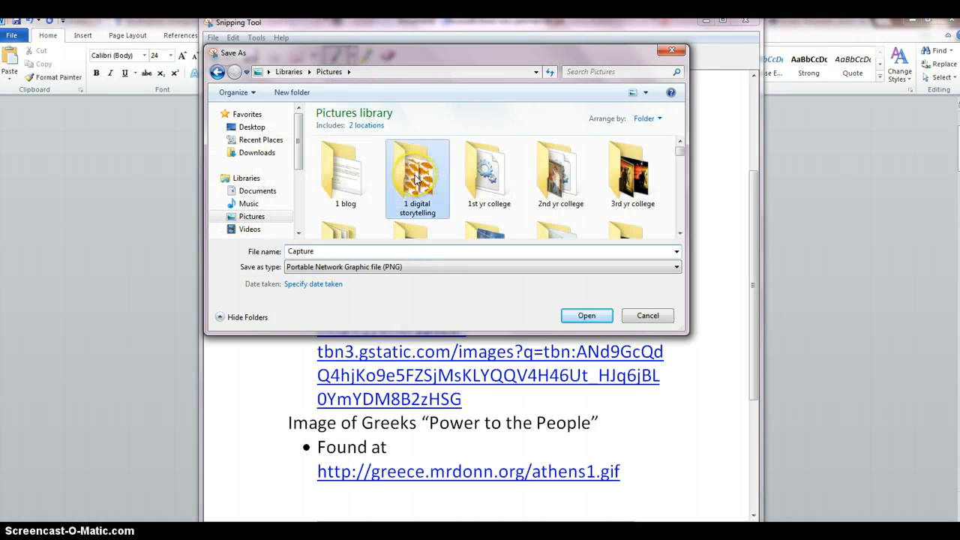
double_click(417, 180)
left_click(353, 251)
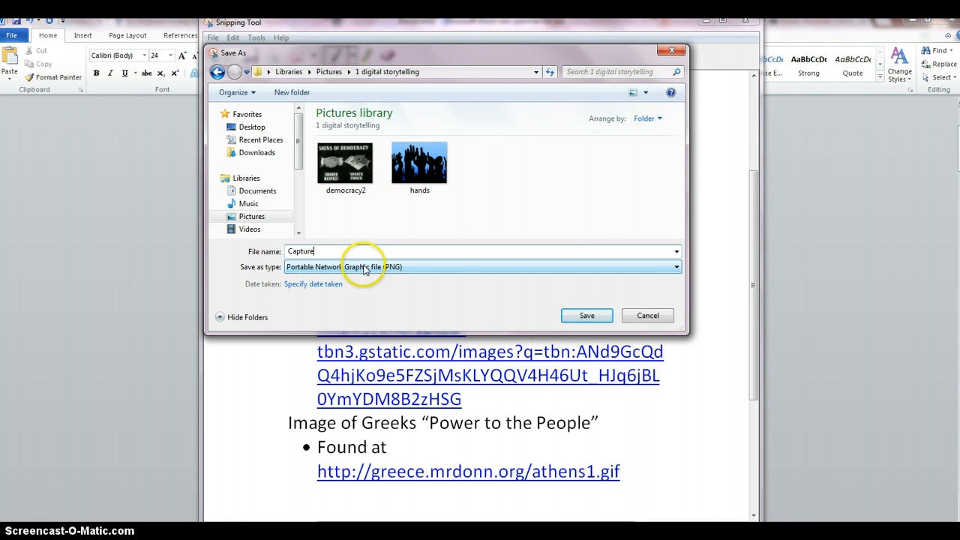
left_click(586, 316)
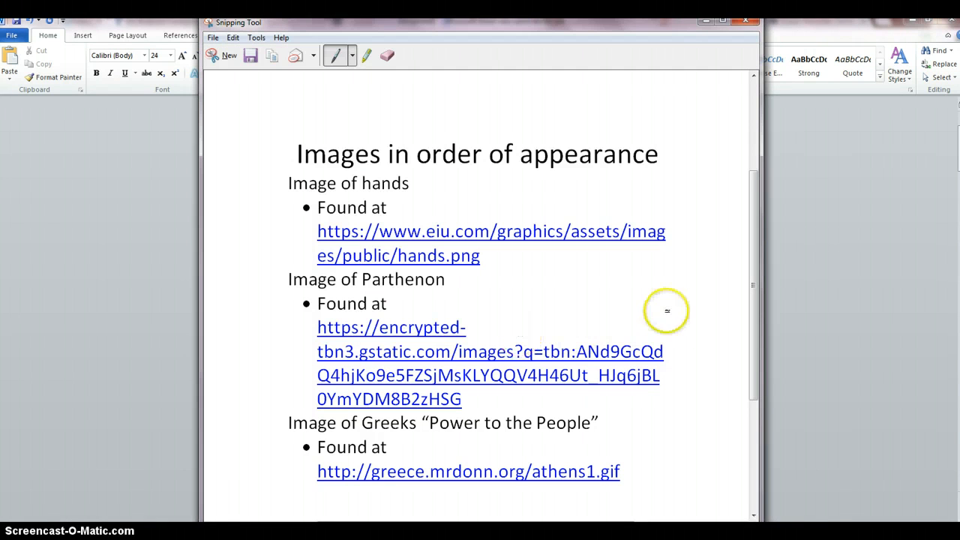
left_click(749, 22)
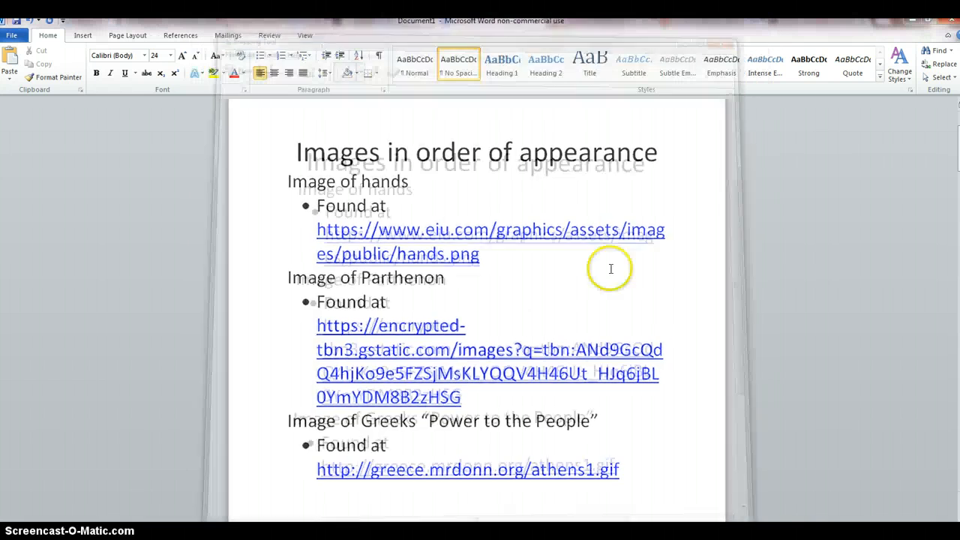
- Capture the source page covering the Founding Fathers, Senate and "building real democracy" images with the Snipping Tool
scroll(602, 285, "down", 10)
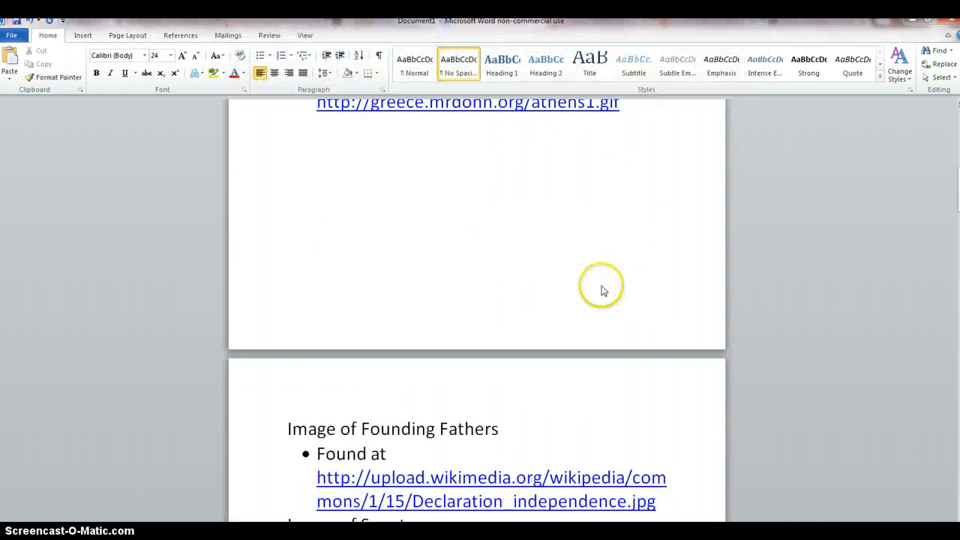
scroll(604, 287, "down", 2)
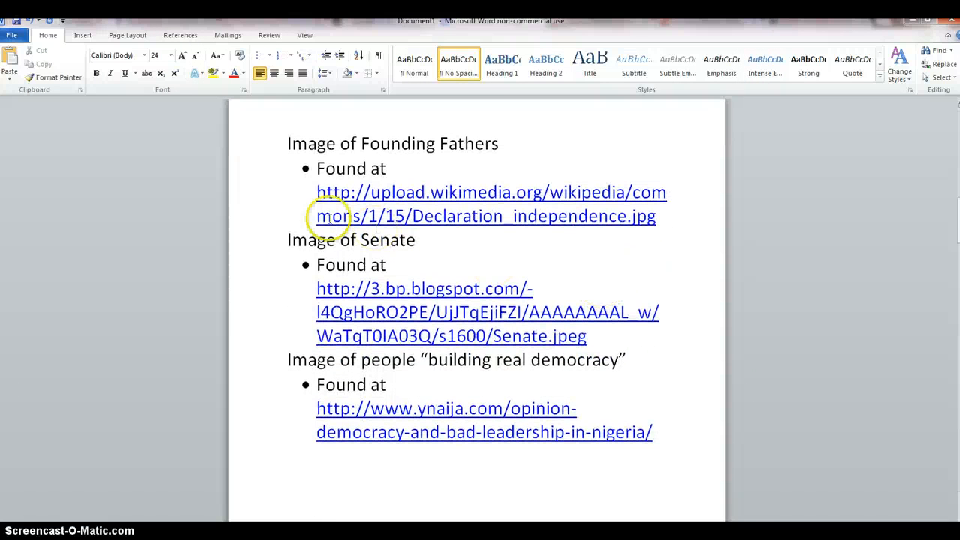
left_click(15, 535)
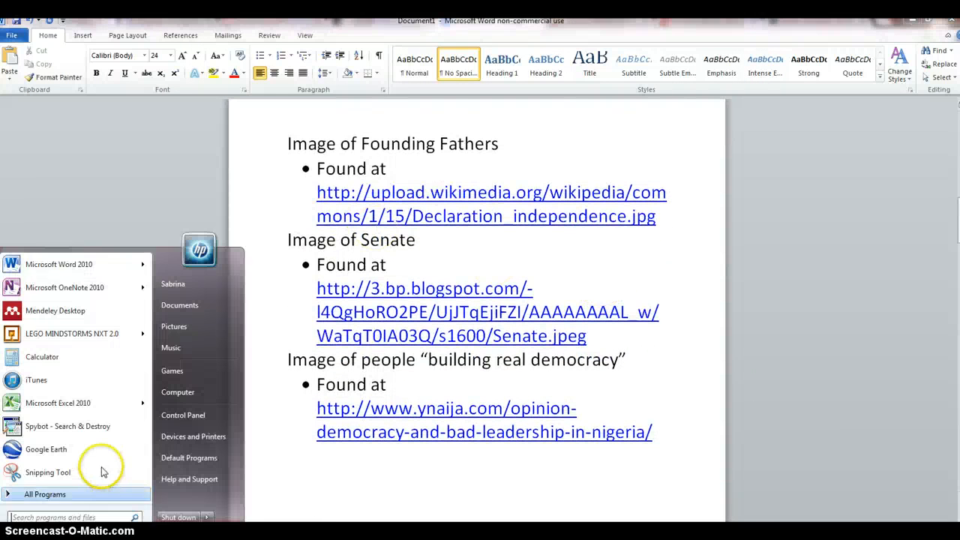
left_click(48, 472)
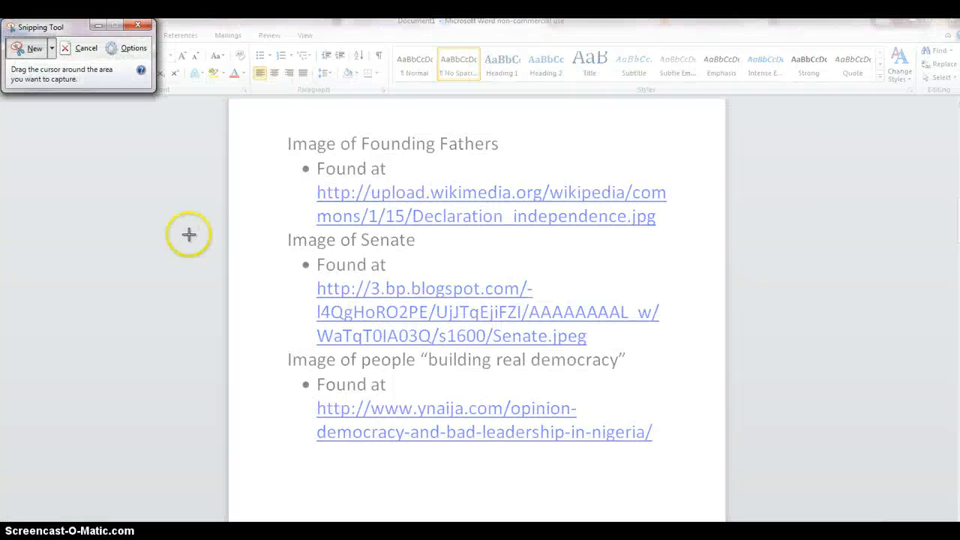
left_click_drag(264, 125, 696, 460)
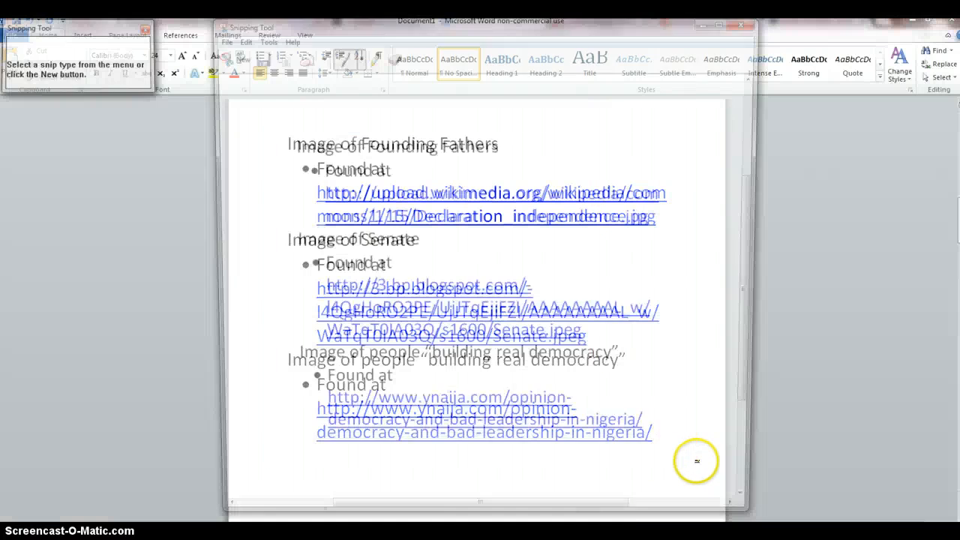
- Save the Founding Fathers page snip as the PNG file Capture2 in the 1 digital storytelling folder
left_click(219, 38)
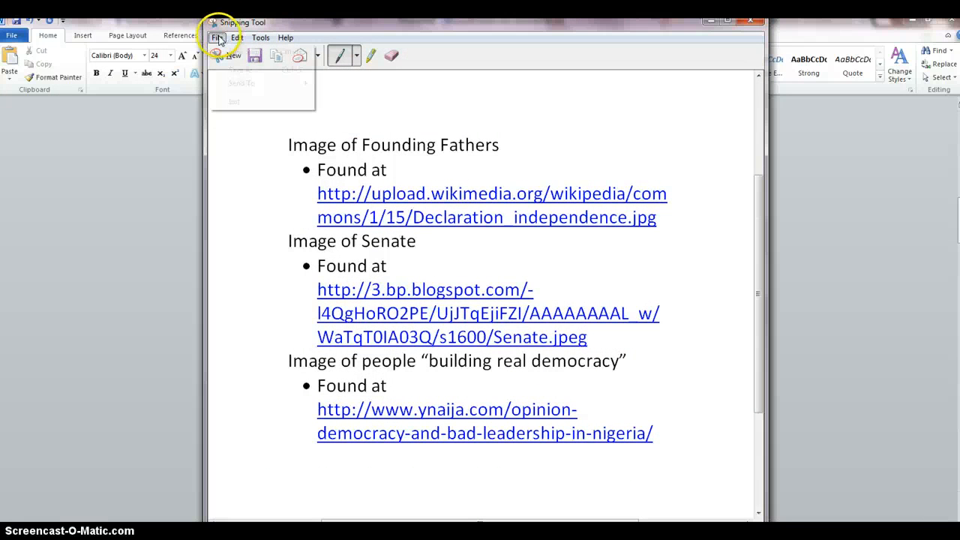
left_click(320, 146)
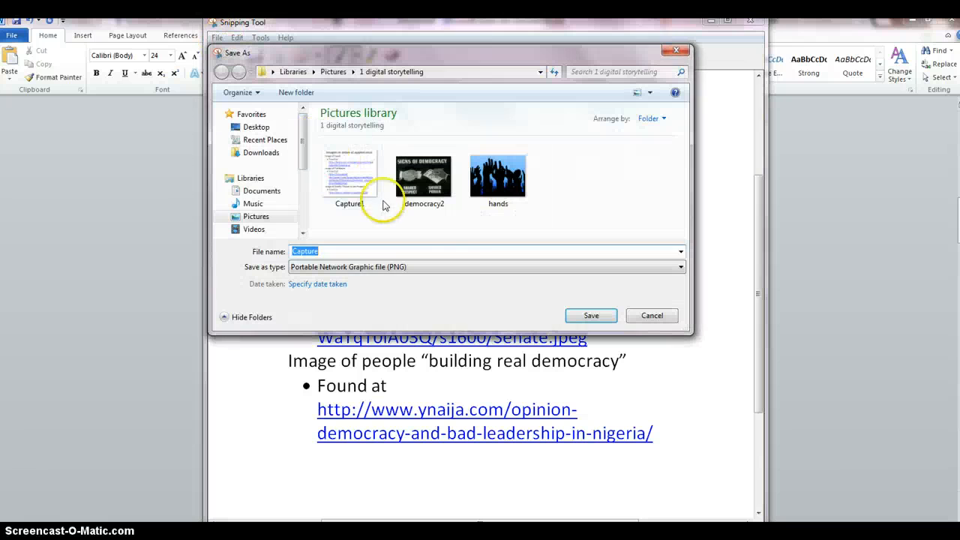
left_click(351, 250)
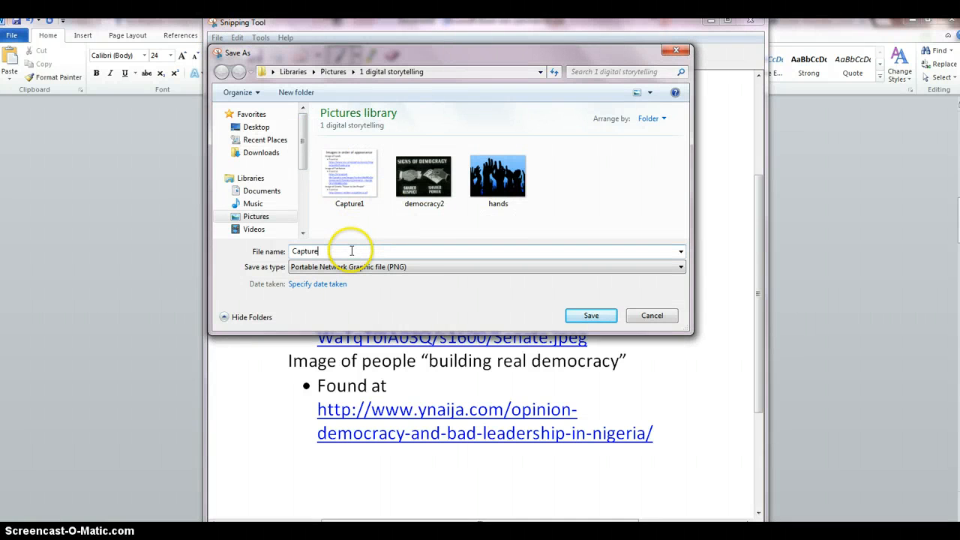
type("1")
left_click(581, 315)
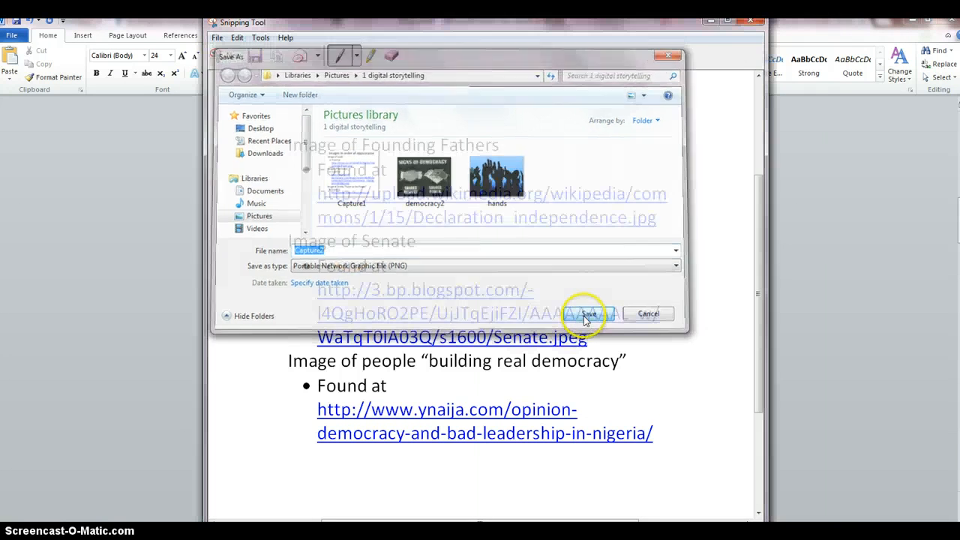
- Close the saved snip and capture the source page covering the democracy bus, "Signs of Democracy" and students raising hands images with the Snipping Tool
left_click(750, 21)
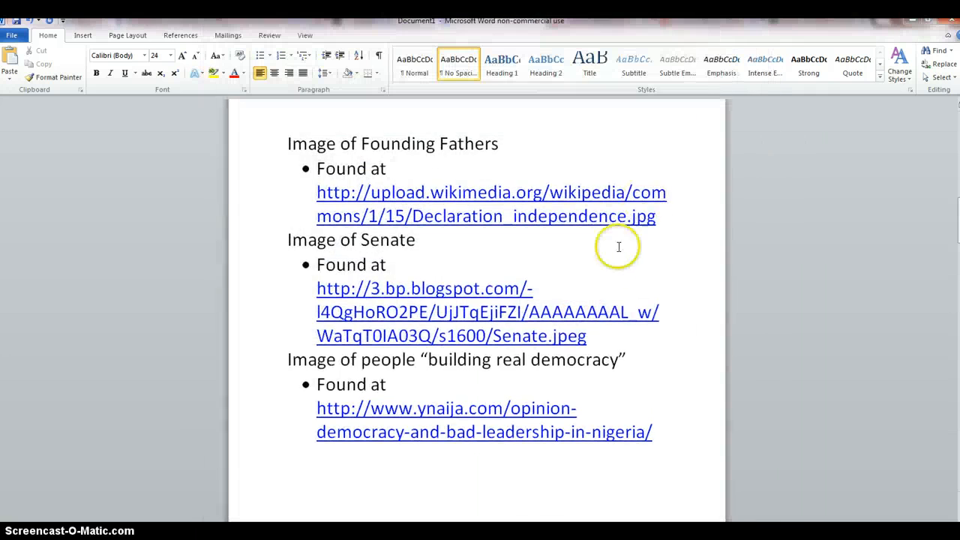
scroll(613, 261, "down", 10)
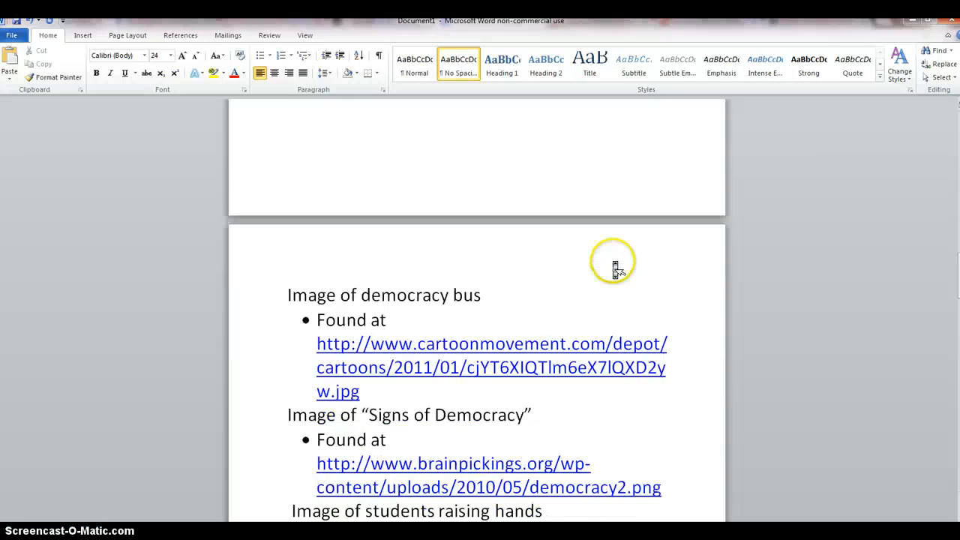
scroll(613, 268, "down", 1)
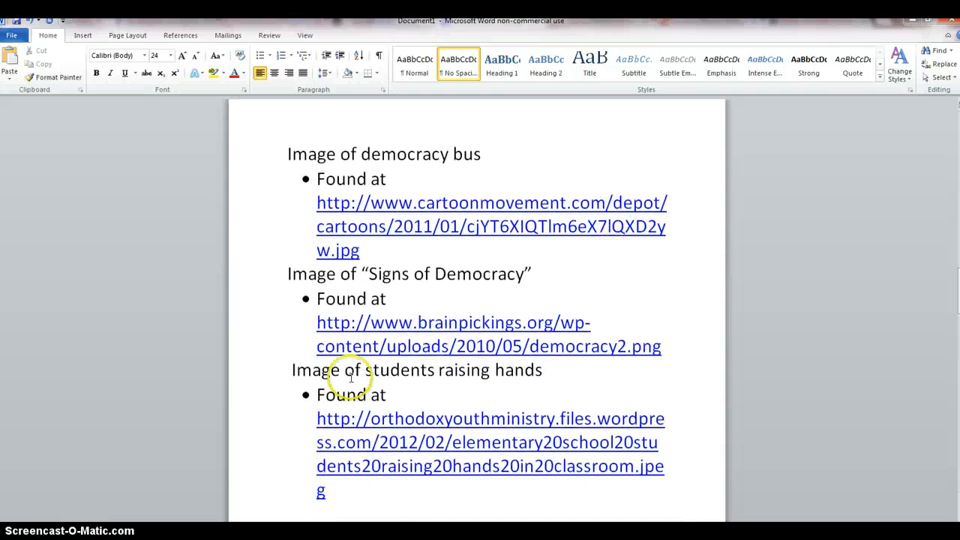
left_click(18, 533)
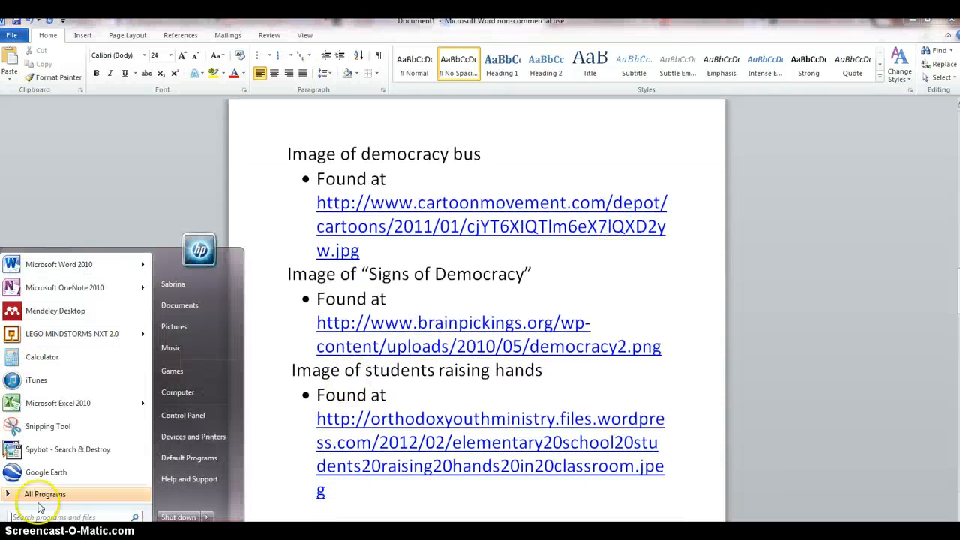
left_click(41, 427)
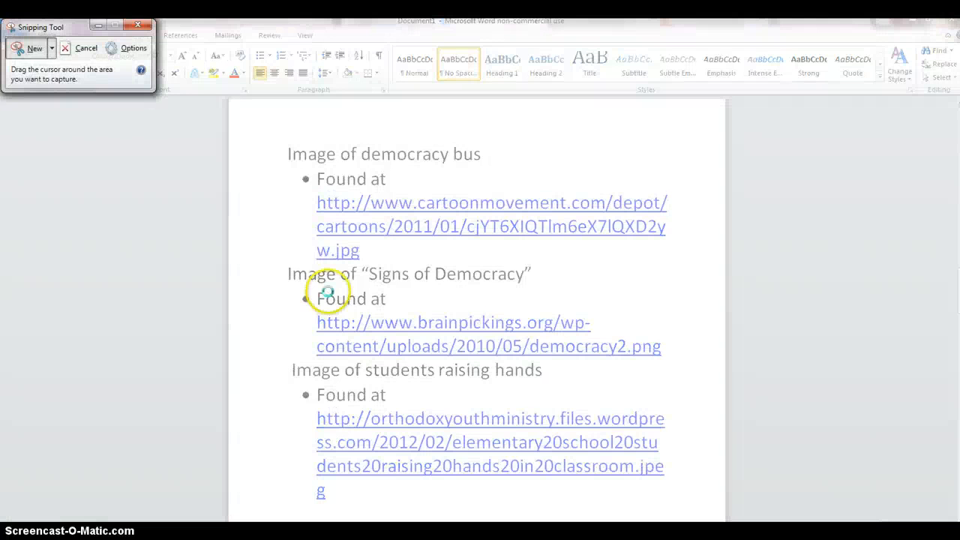
left_click_drag(264, 137, 699, 509)
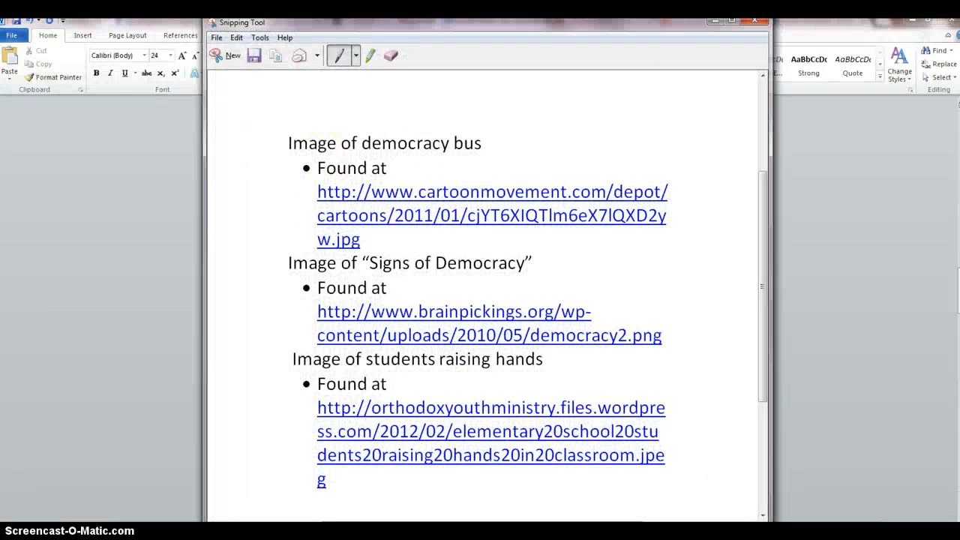
- Save the democracy bus page snip as the PNG file Capture3 in the 1 digital storytelling folder and close the Snipping Tool
left_click(255, 63)
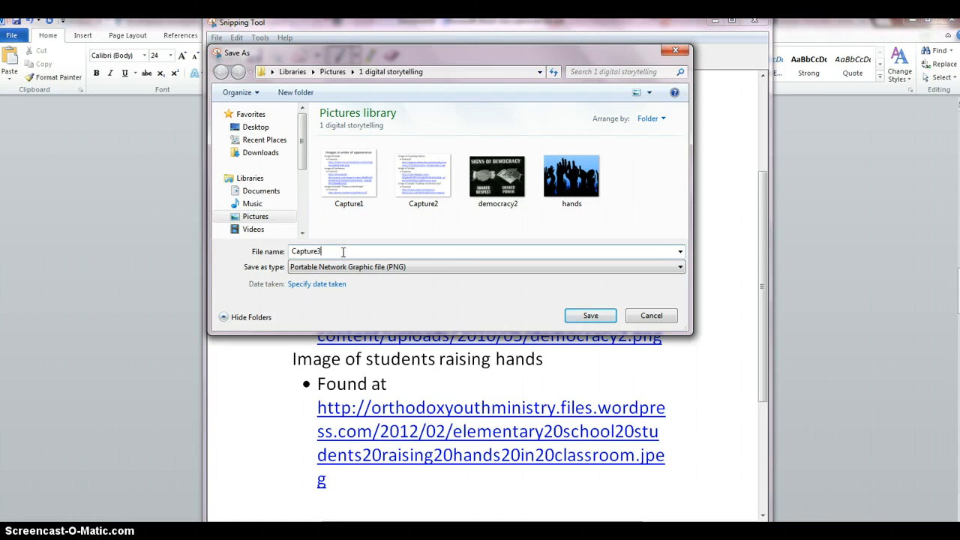
left_click(587, 316)
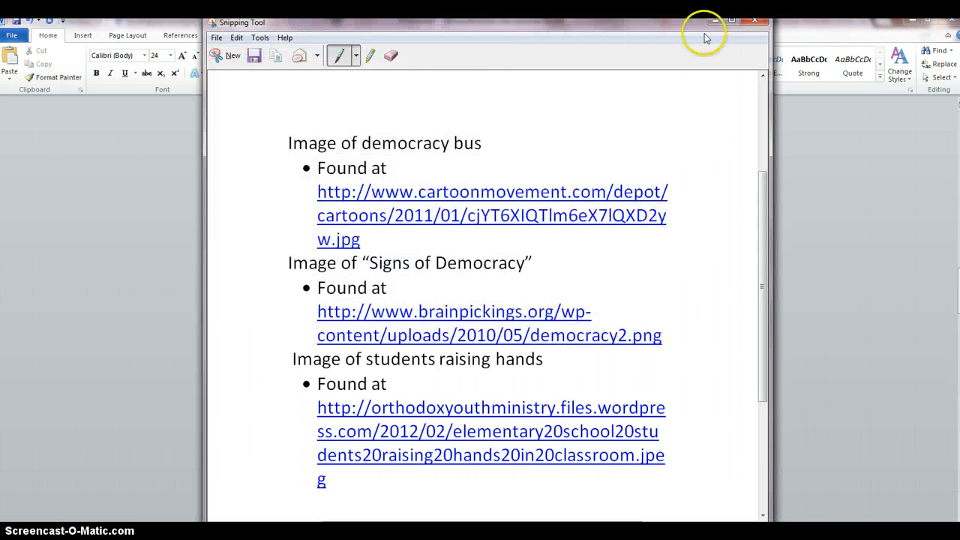
left_click(747, 23)
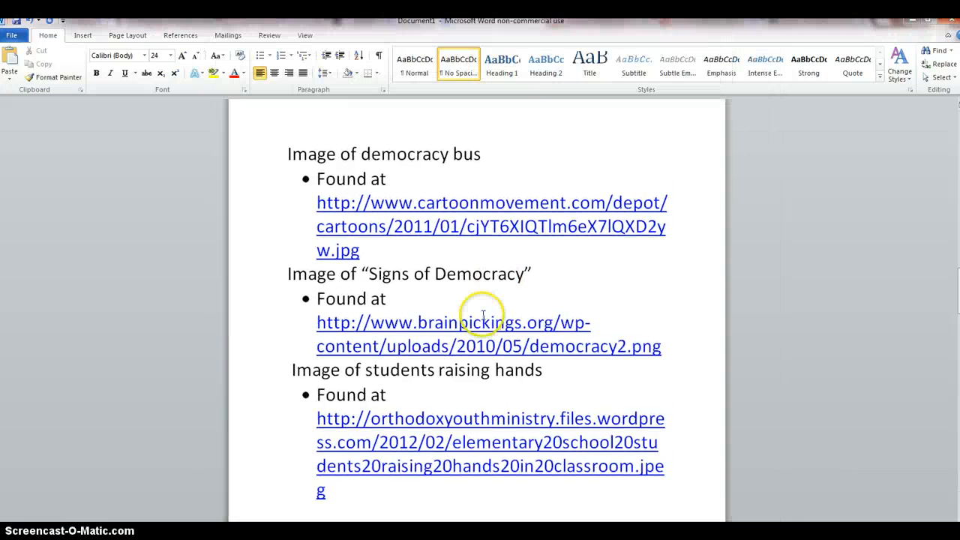
- Capture the source page covering the "vote" puzzle, goldfish and diversity graphic images with the Snipping Tool
scroll(488, 321, "down", 2)
scroll(486, 322, "down", 7)
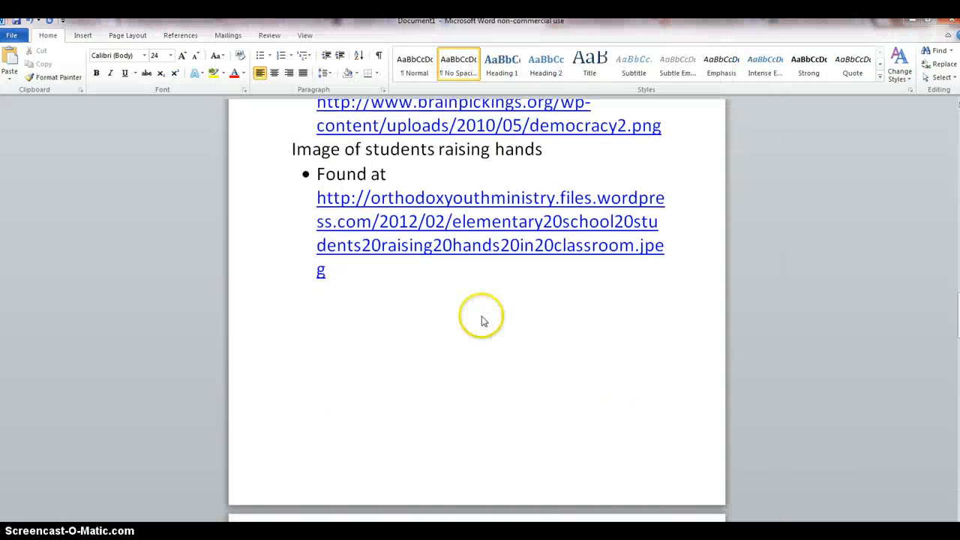
scroll(482, 321, "down", 1)
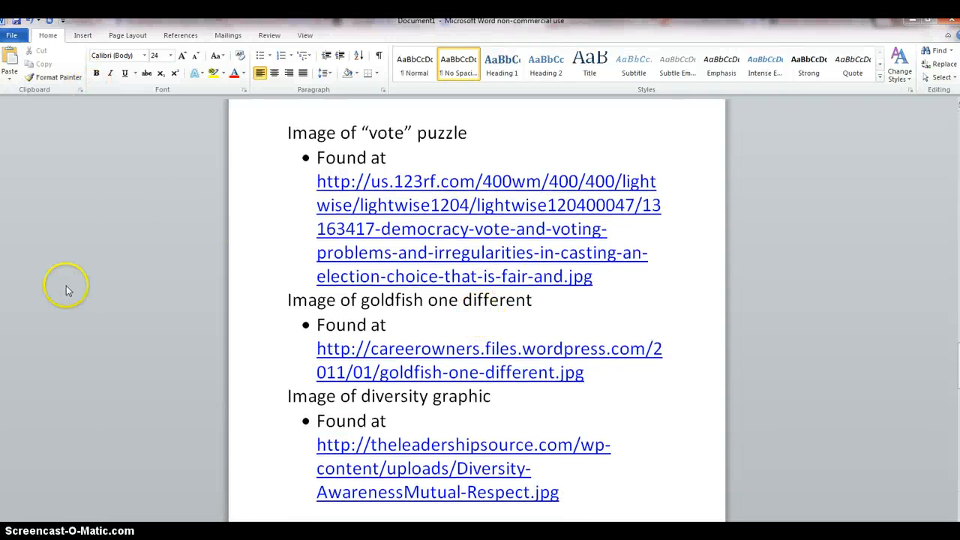
left_click(13, 533)
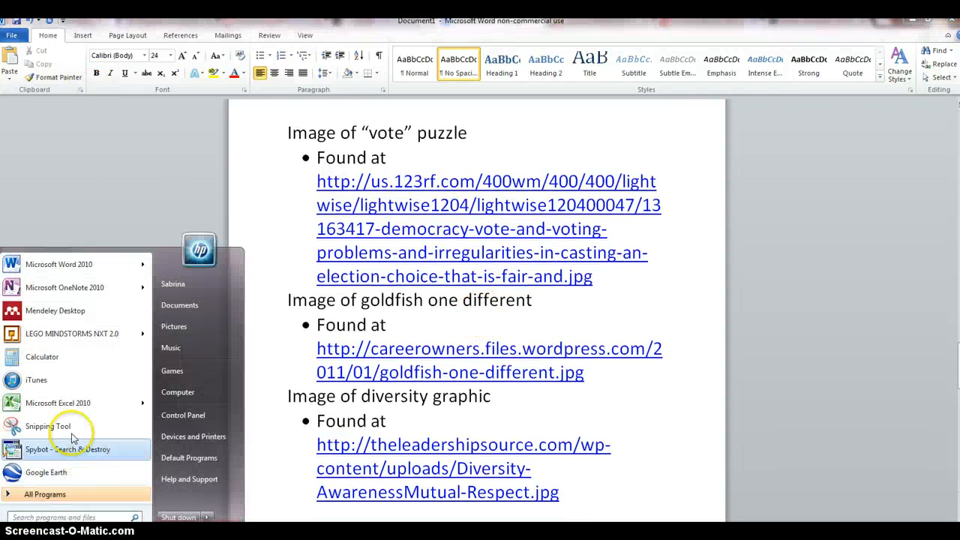
left_click(37, 364)
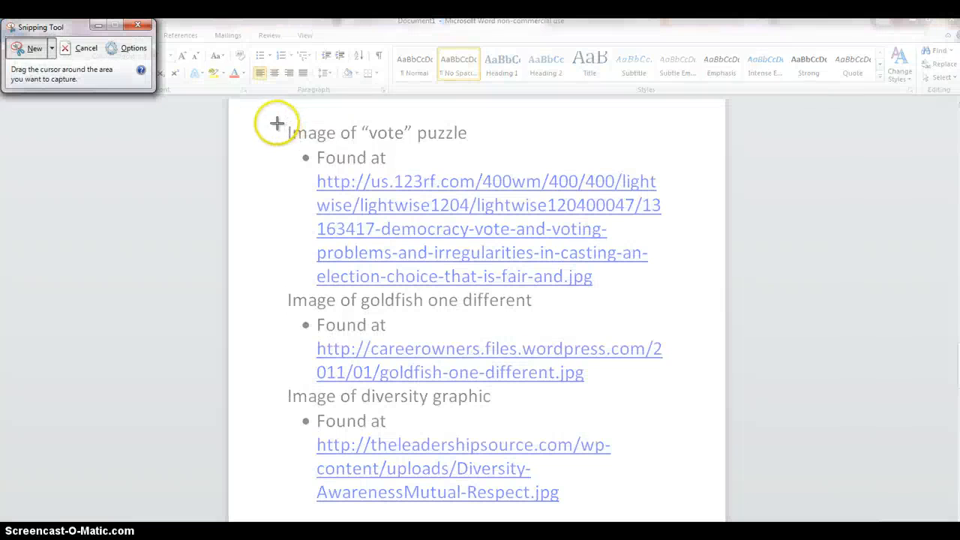
left_click_drag(272, 120, 372, 229)
left_click_drag(449, 306, 697, 514)
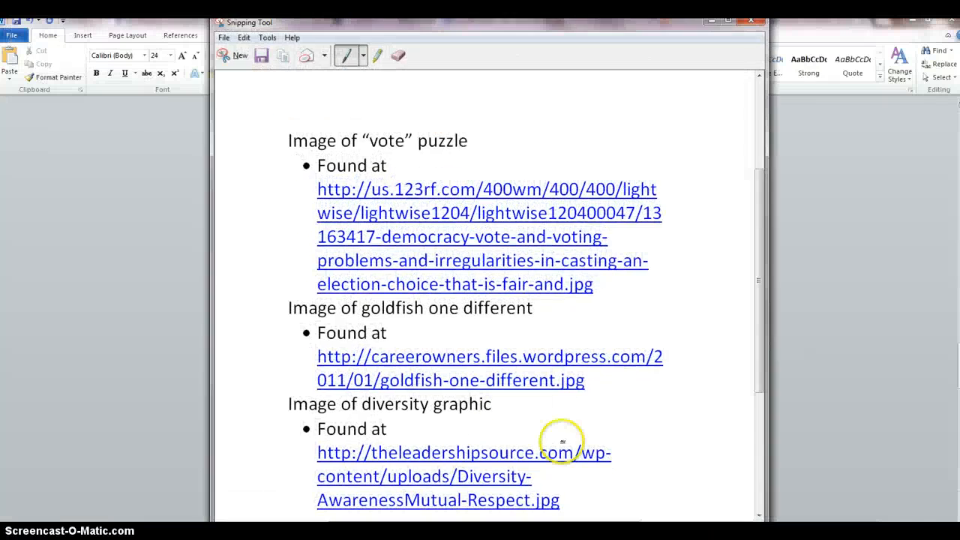
- Save the "vote" puzzle page snip as the PNG file Capture4 in the 1 digital storytelling folder and close the Snipping Tool
left_click(223, 38)
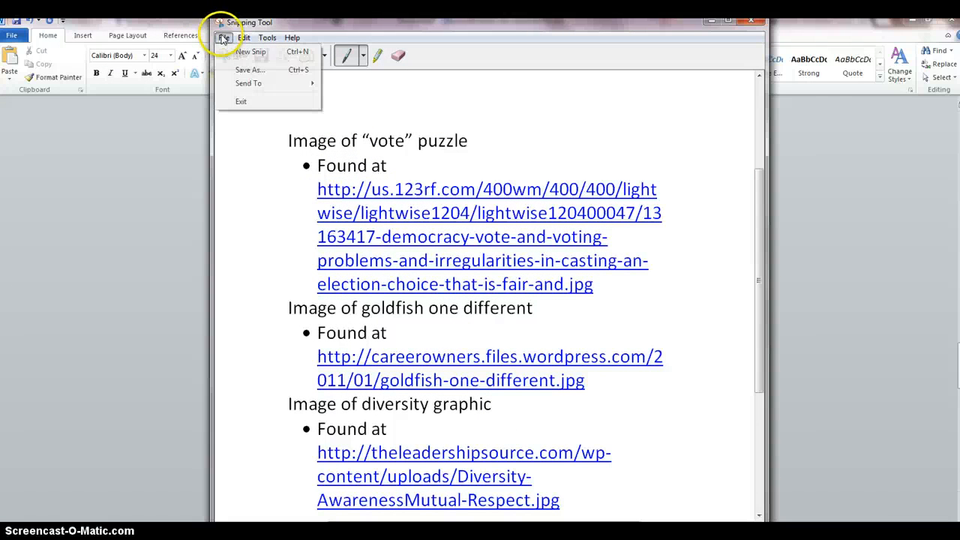
left_click(239, 70)
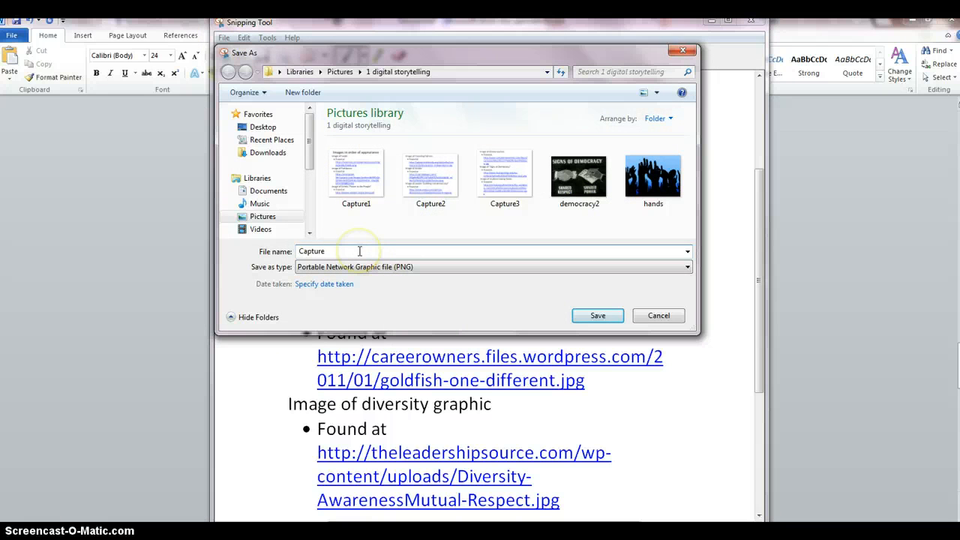
left_click(584, 316)
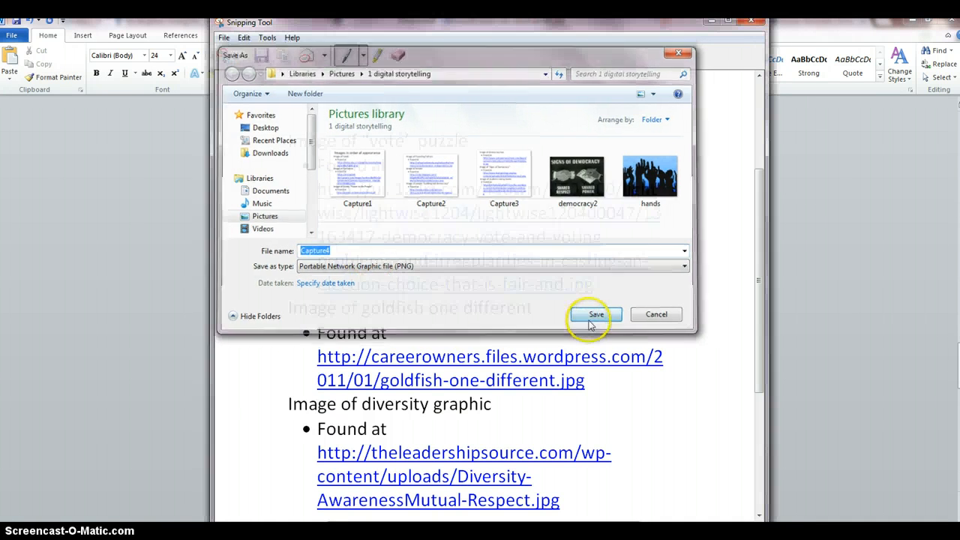
left_click(754, 25)
- Capture the last source page, with the "Tell me what democracy looks like" image and the music credit, with the Snipping Tool
scroll(613, 238, "down", 10)
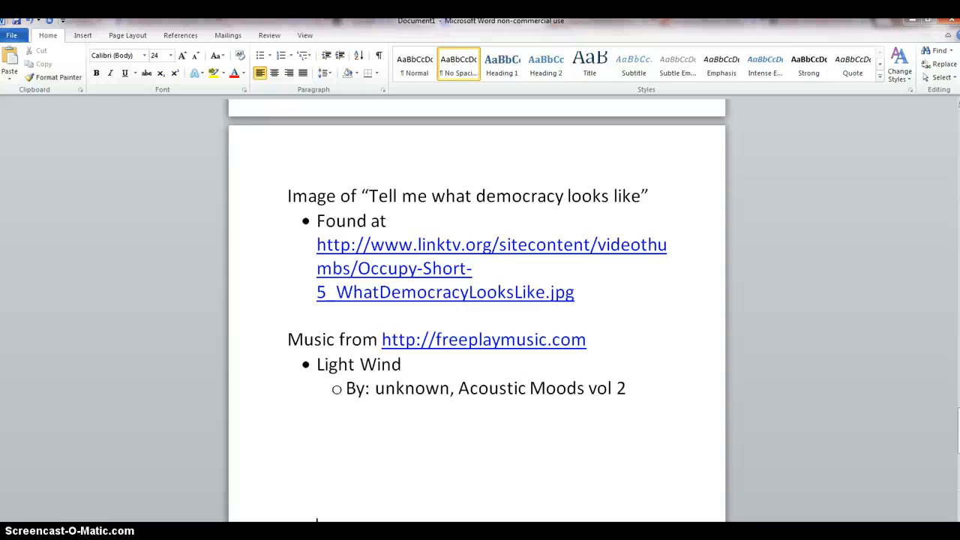
left_click(16, 534)
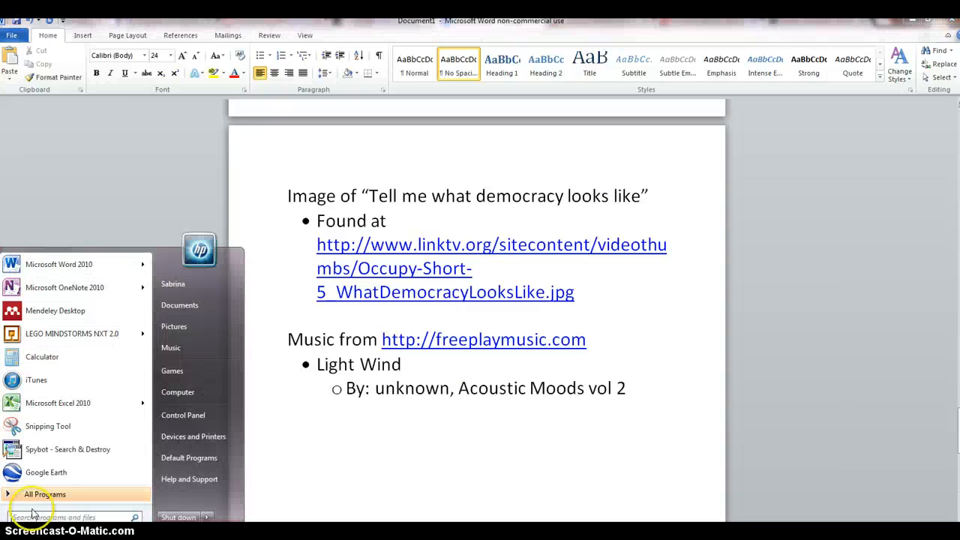
left_click(53, 429)
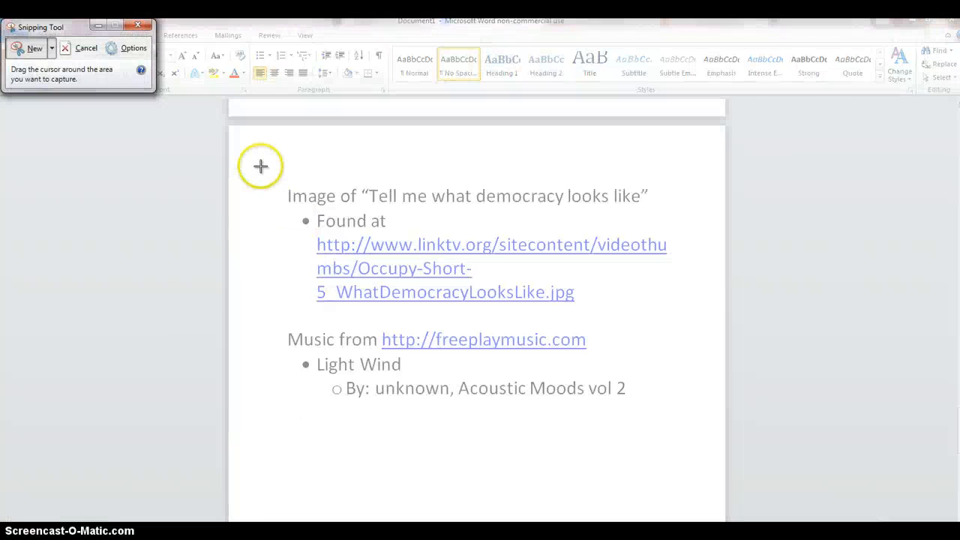
left_click_drag(260, 168, 695, 495)
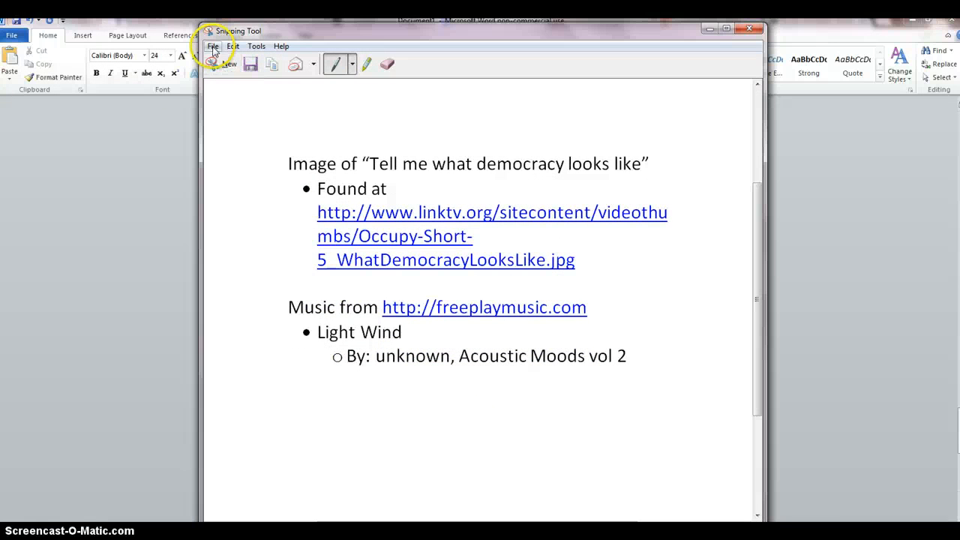
- Save the music credit page snip as the PNG file Capture5 in the 1 digital storytelling folder and close the Snipping Tool
left_click(213, 46)
left_click(233, 79)
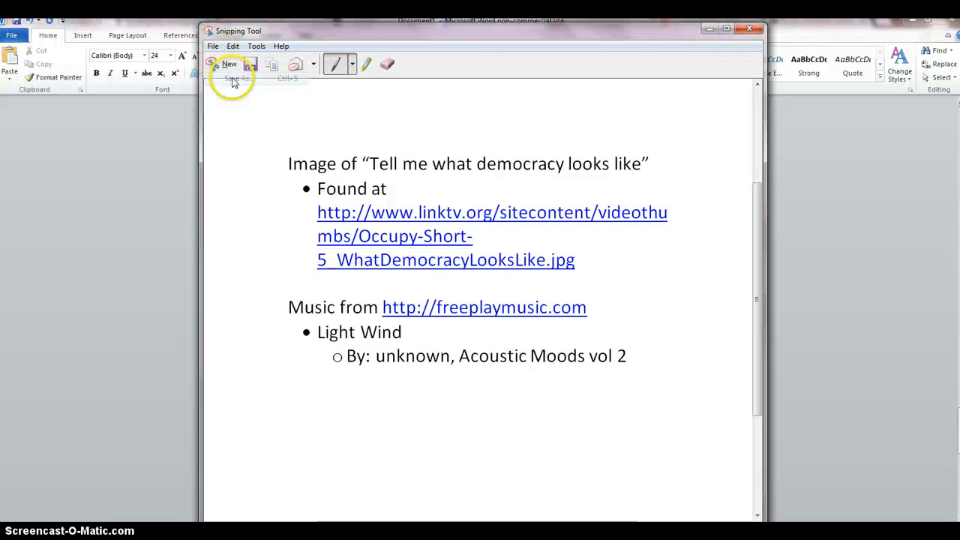
left_click(439, 256)
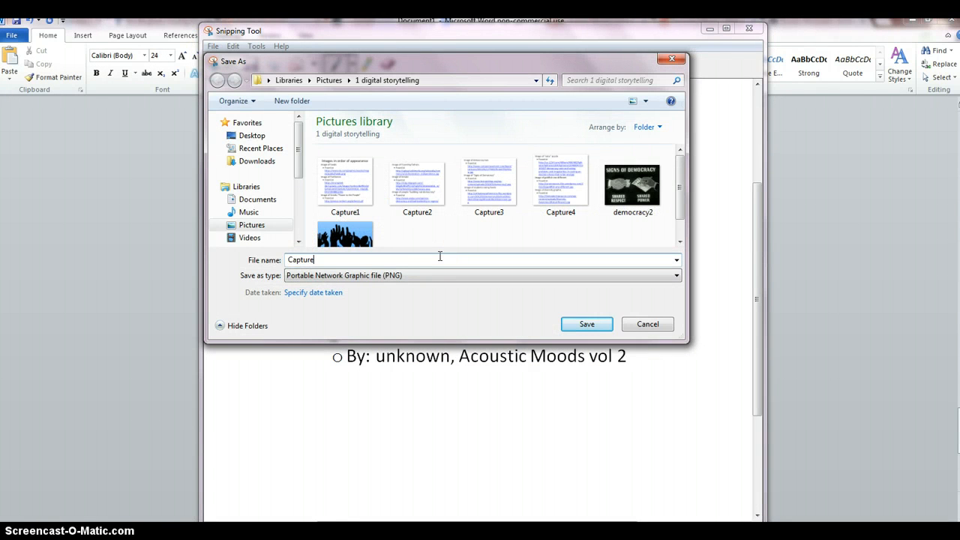
type("5")
left_click(586, 324)
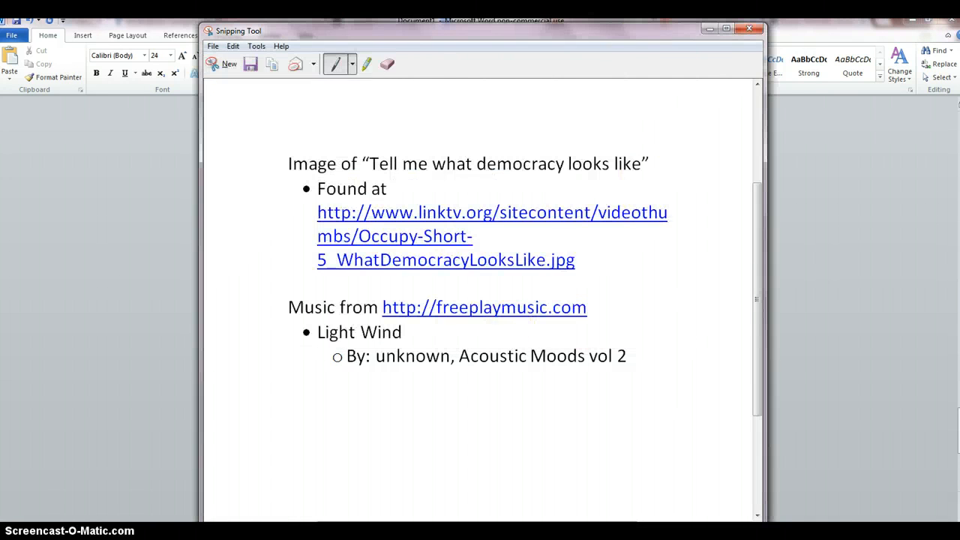
left_click(748, 29)
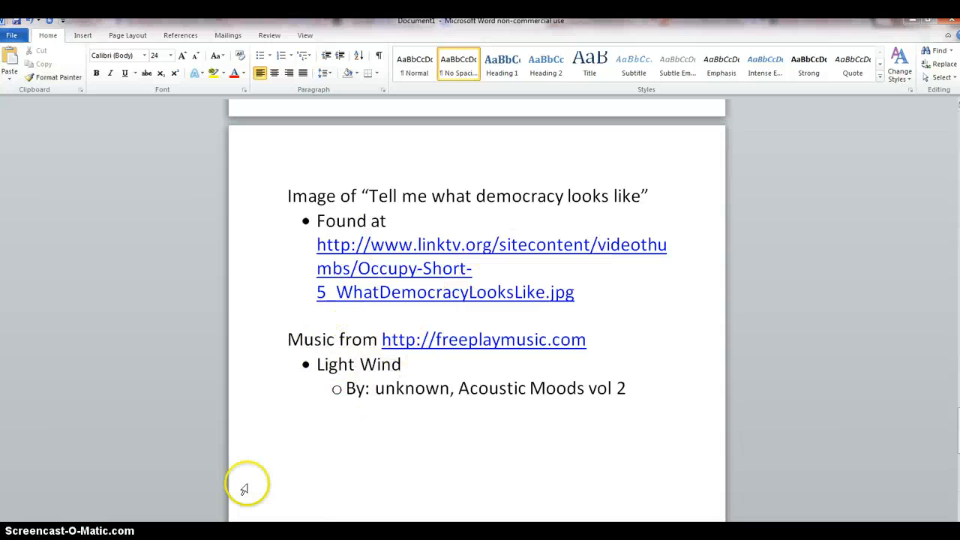
- Switch to the browser and search the Freeplay Music site for "peaceful" songs
key("alt+Tab")
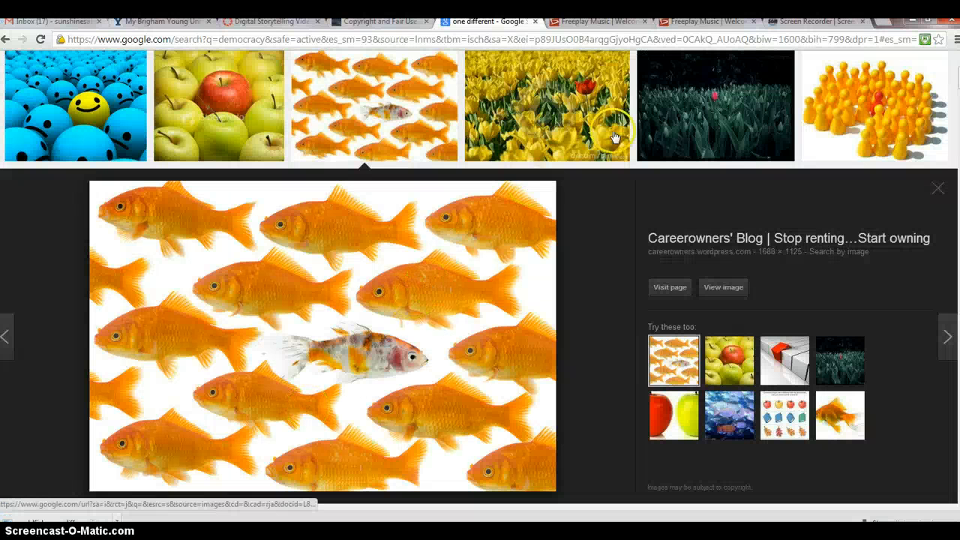
left_click(735, 22)
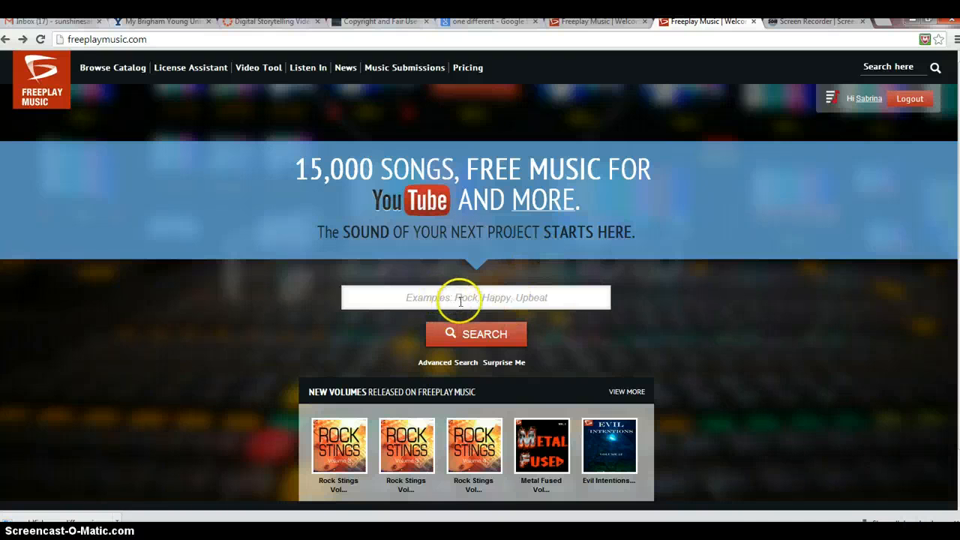
left_click(507, 298)
type("peaceful")
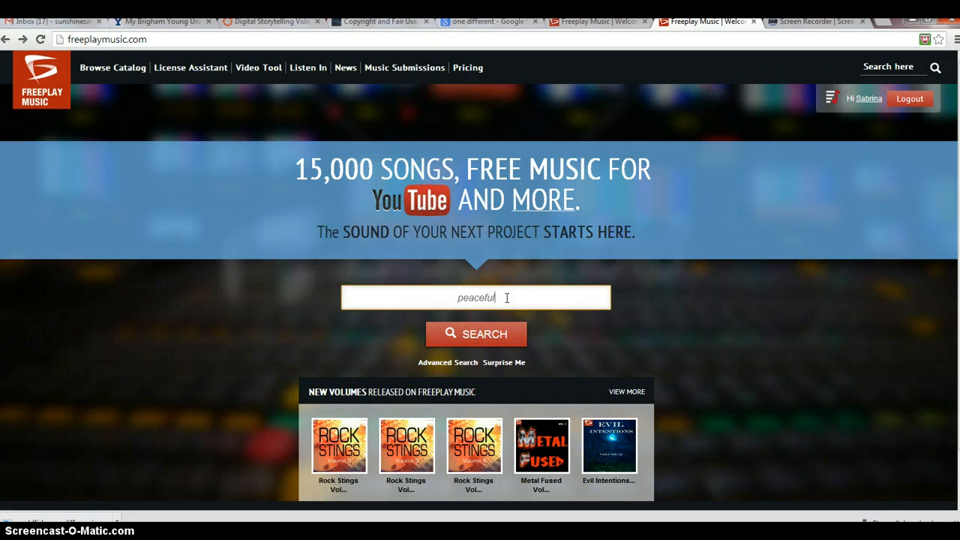
key("Return")
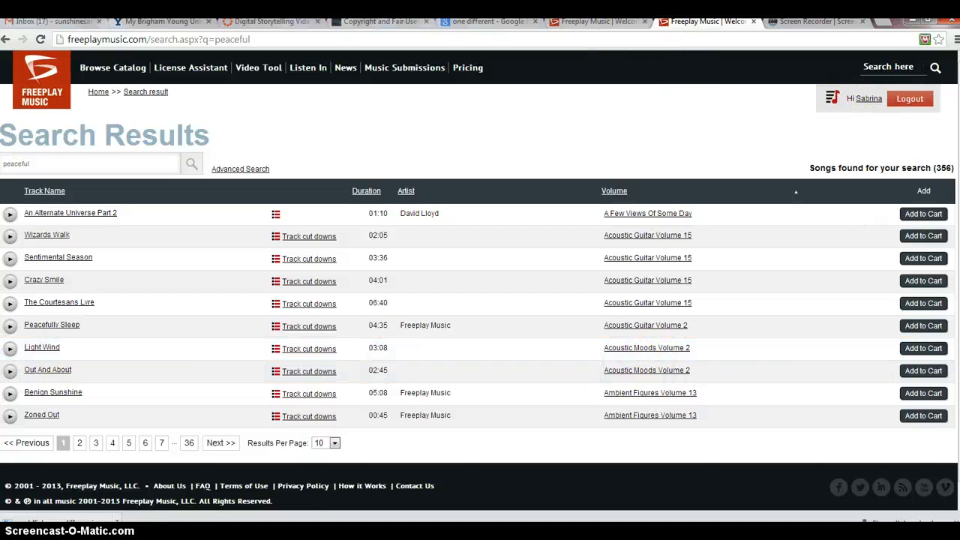
- View the Light Wind download page on Freeplay Music, and return to the music credit in the Word document
left_click(600, 23)
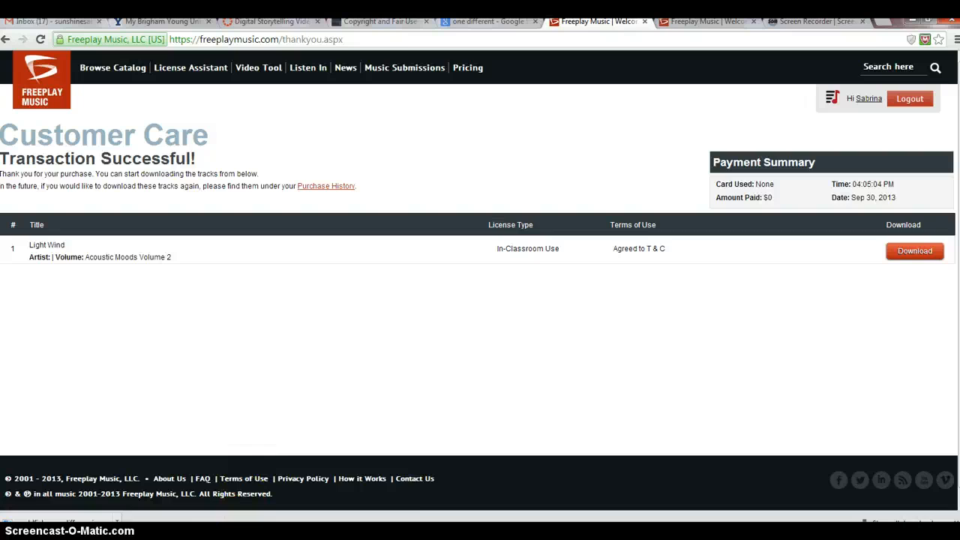
left_click(343, 488)
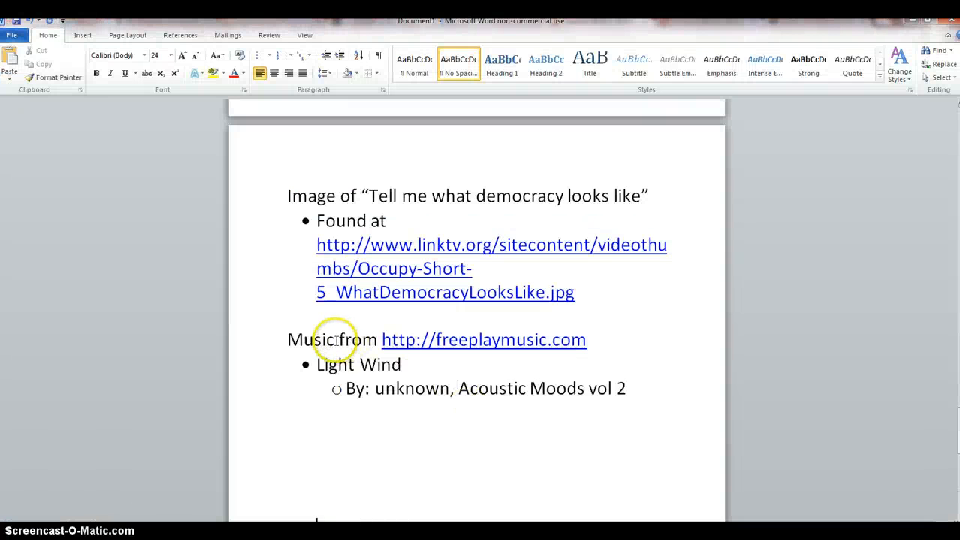
left_click(452, 393)
left_click(330, 493)
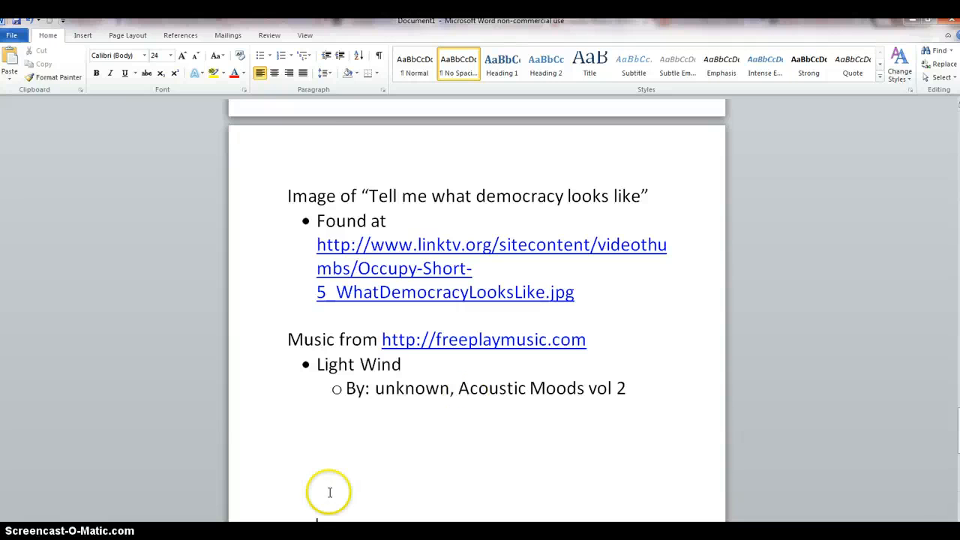
- Switch to Photo Story 3 at its picture import page and minimize the Word and browser windows behind it
left_click(405, 532)
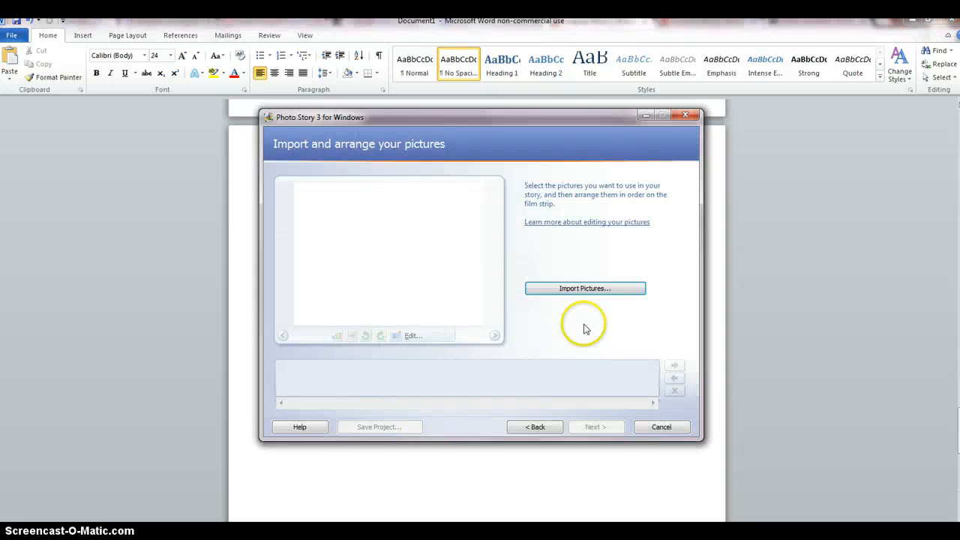
left_click(913, 24)
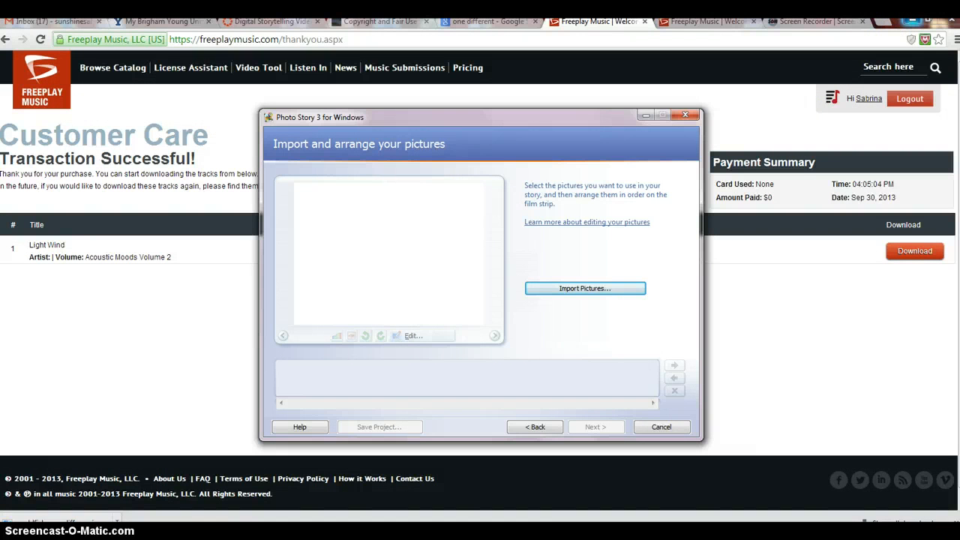
left_click(911, 22)
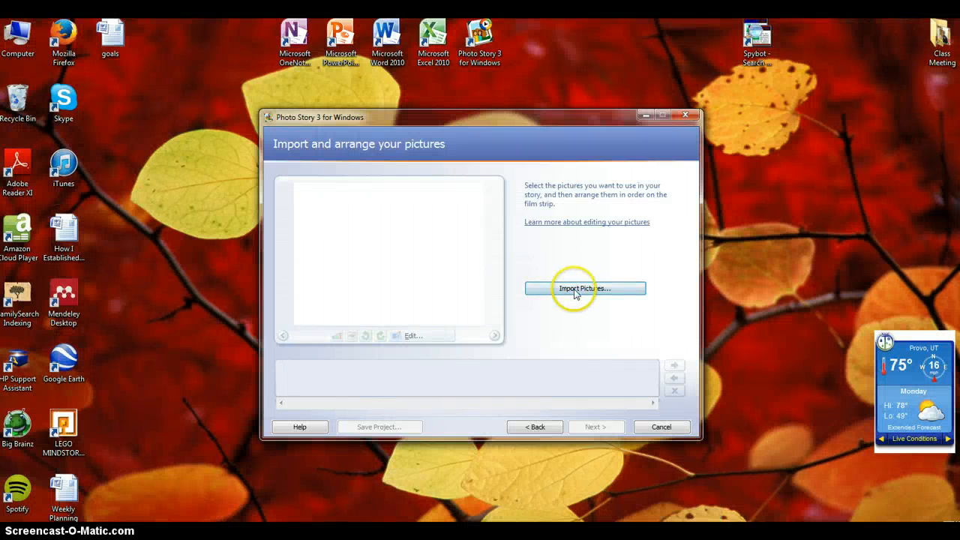
- Import the pictures from the 1 digital storytelling folder, from the democracy vote puzzle through the Occupy-Short-5 picture
left_click(575, 291)
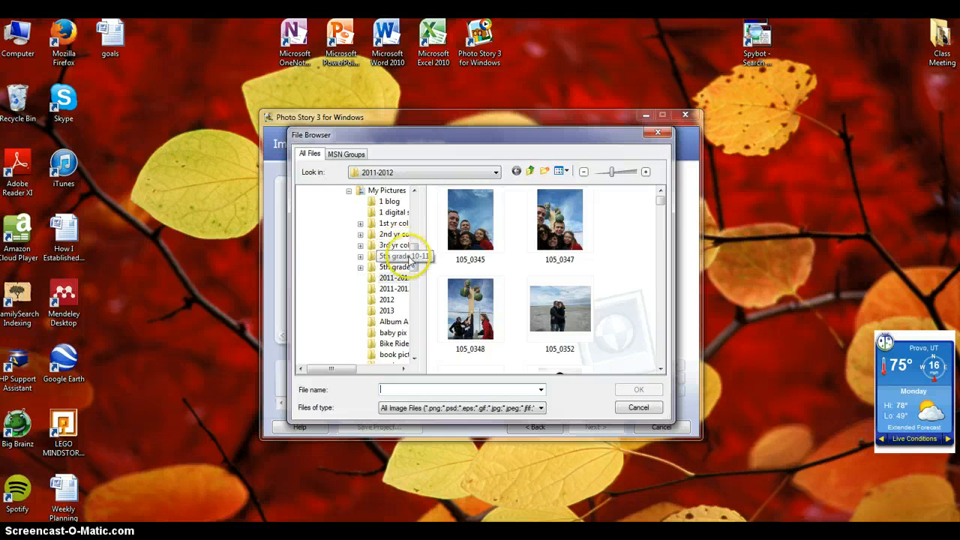
left_click(391, 212)
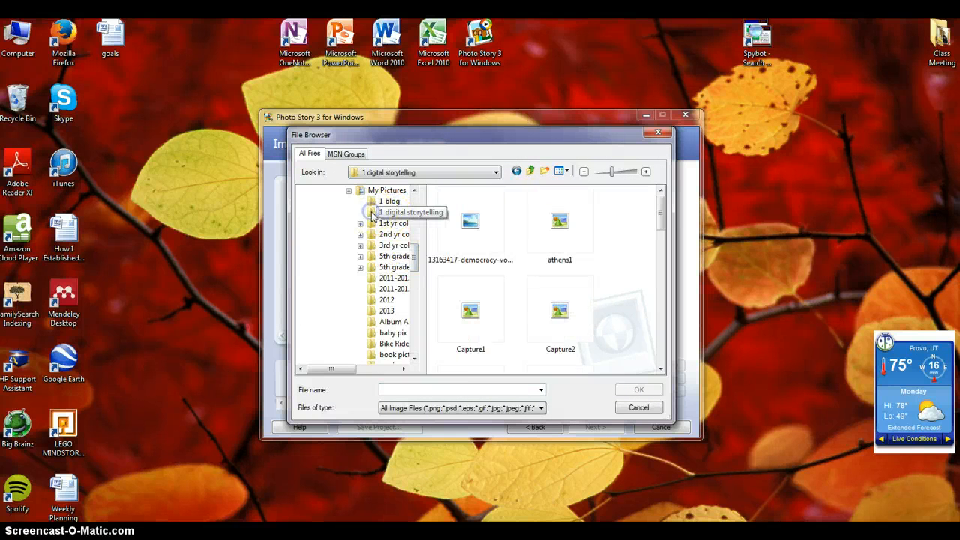
left_click(482, 219)
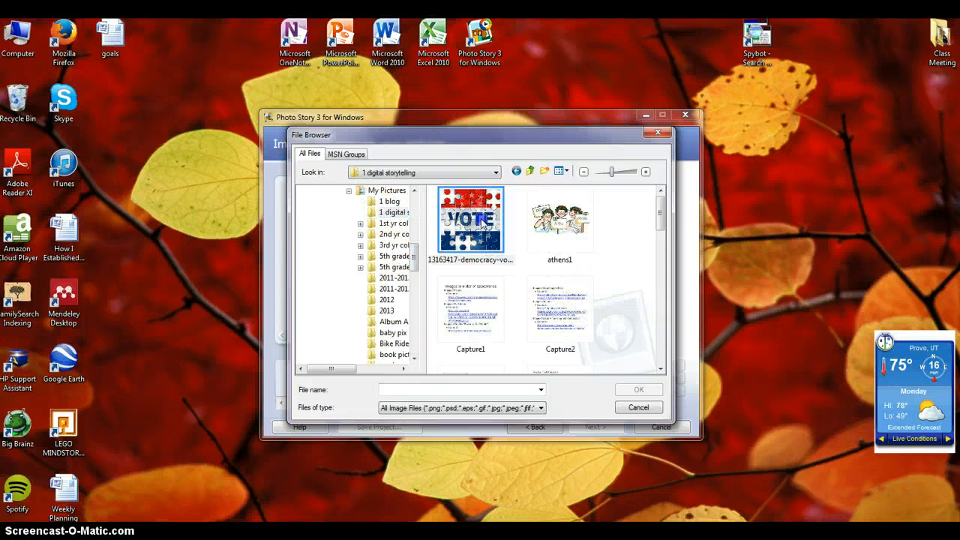
left_click_drag(660, 213, 660, 372)
left_click(486, 326, "shift")
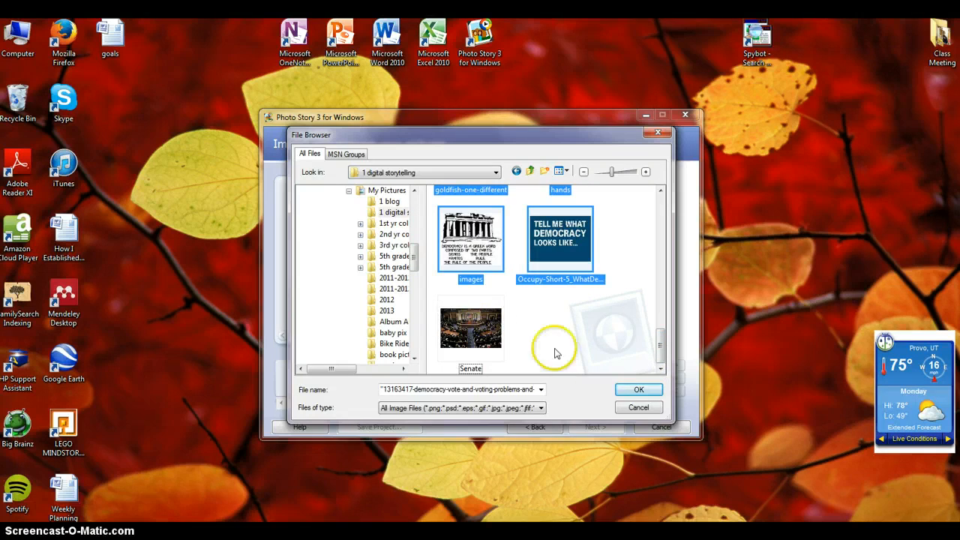
left_click(639, 392)
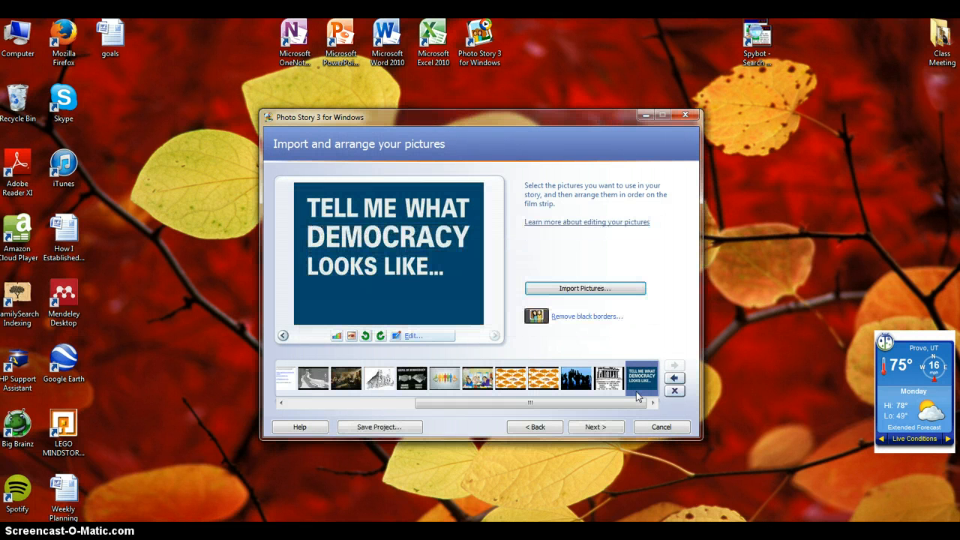
- Import the remaining Senate picture from the 1 digital storytelling folder into the story
left_click(611, 289)
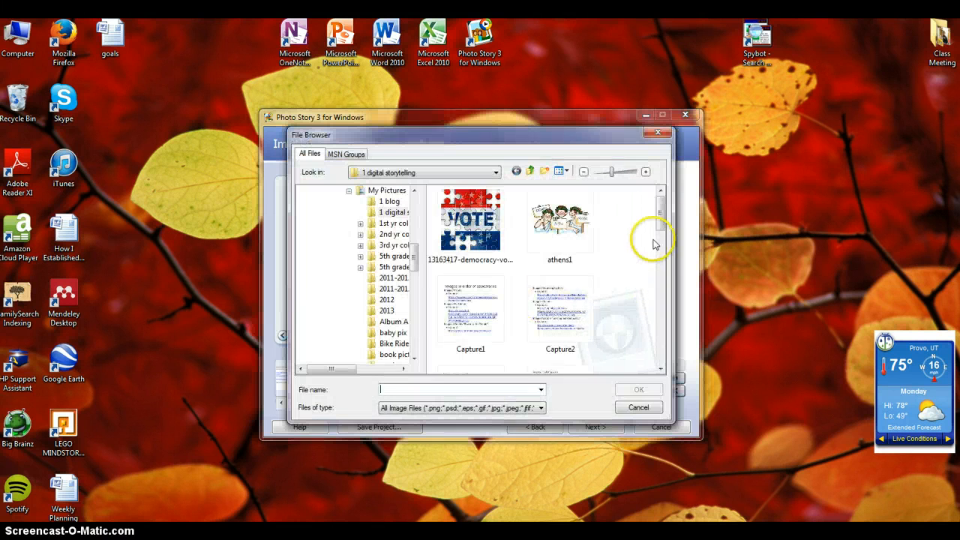
scroll(651, 244, "down", 2)
scroll(651, 243, "up", 2)
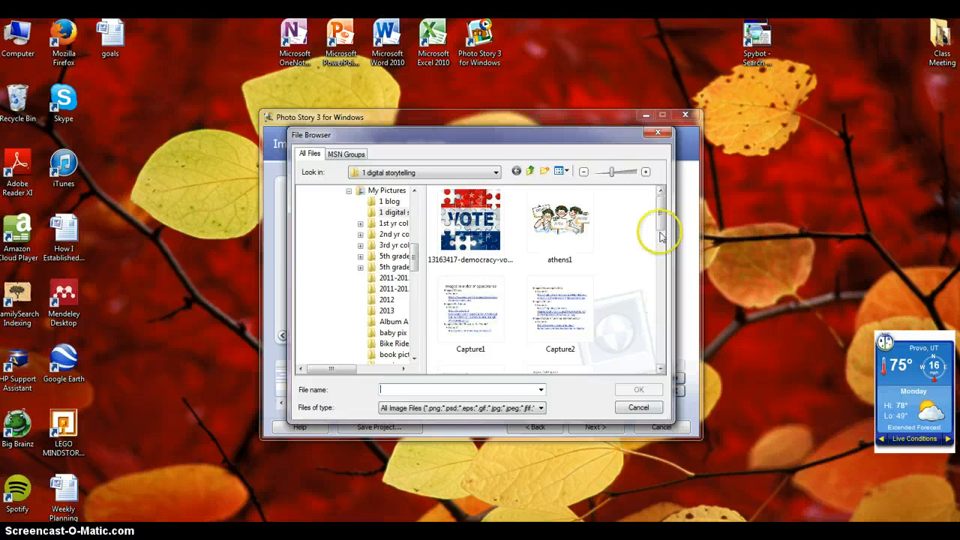
left_click_drag(659, 214, 656, 359)
left_click(480, 348)
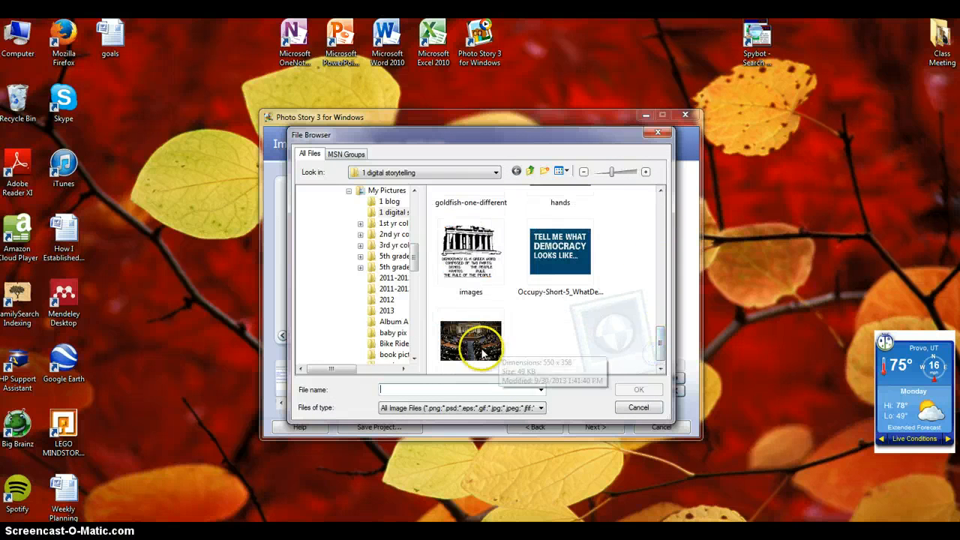
left_click(638, 390)
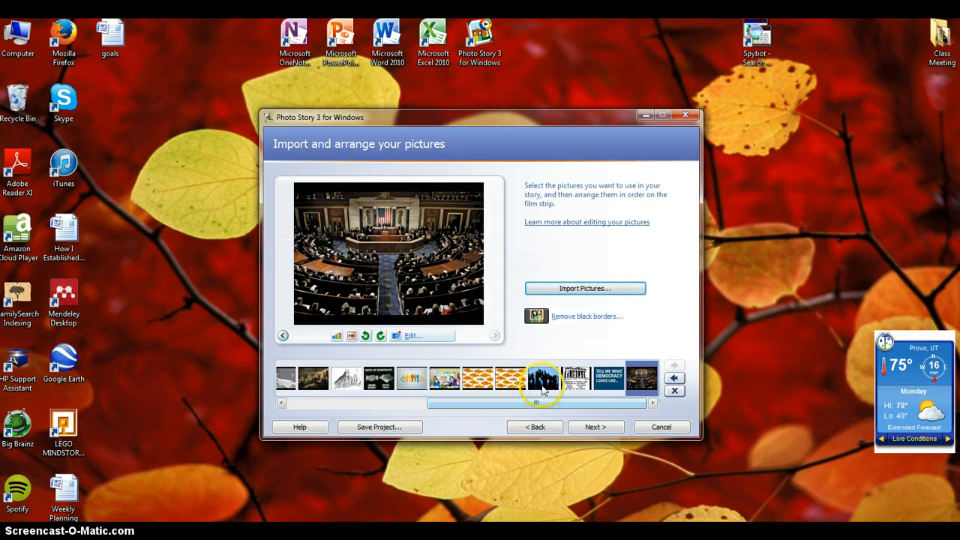
- Delete the duplicate goldfish picture and move the raised-hands silhouette to the start of the film strip
left_click(517, 384)
key("Delete")
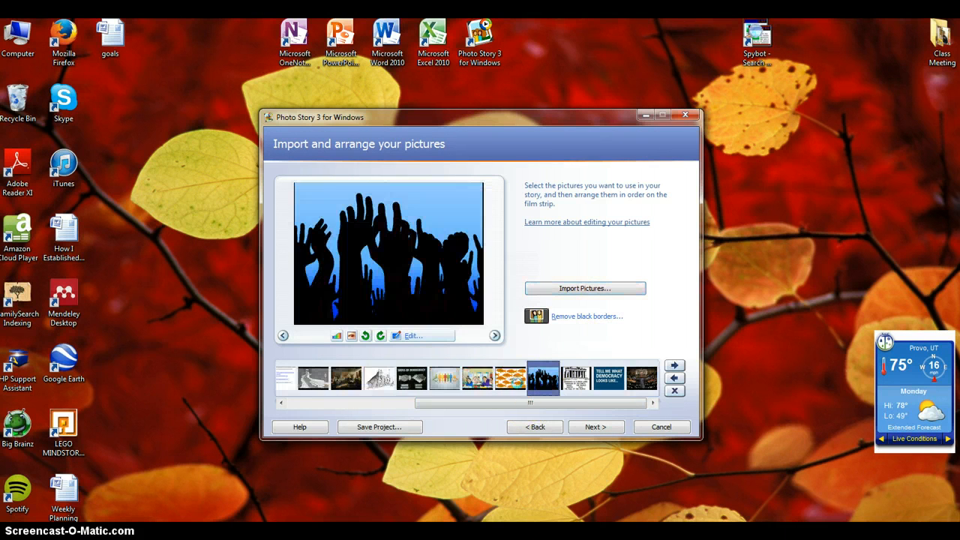
left_click_drag(536, 387, 283, 385)
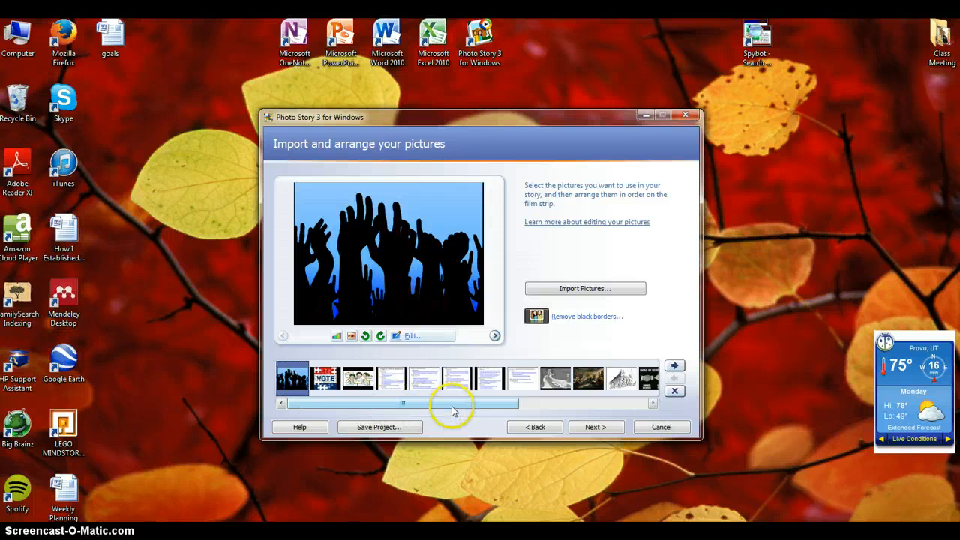
- Arrange the Parthenon, the Greeks "power to the people" and the founders' assembly painting, in that order, after the raised-hands picture
left_click_drag(450, 403, 563, 407)
left_click_drag(600, 379, 371, 407)
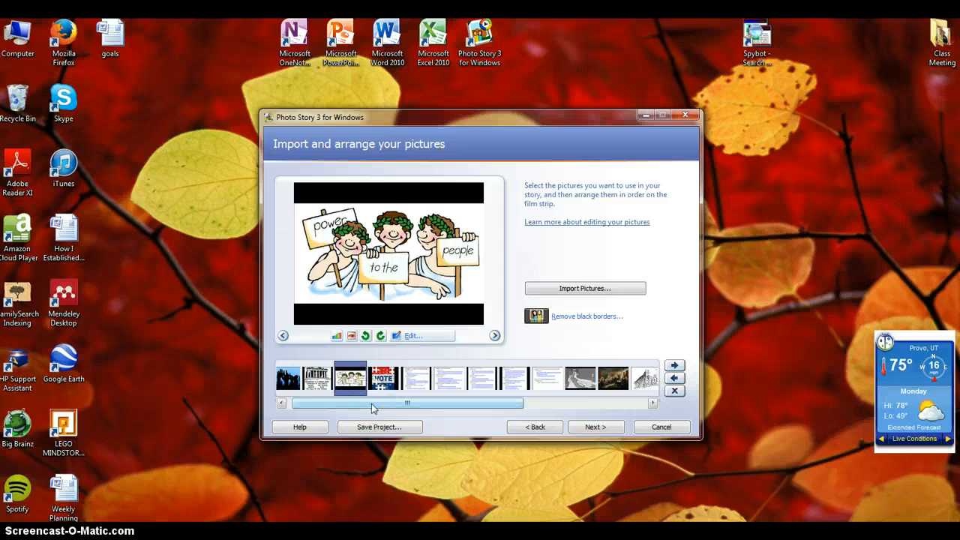
left_click_drag(378, 404, 422, 405)
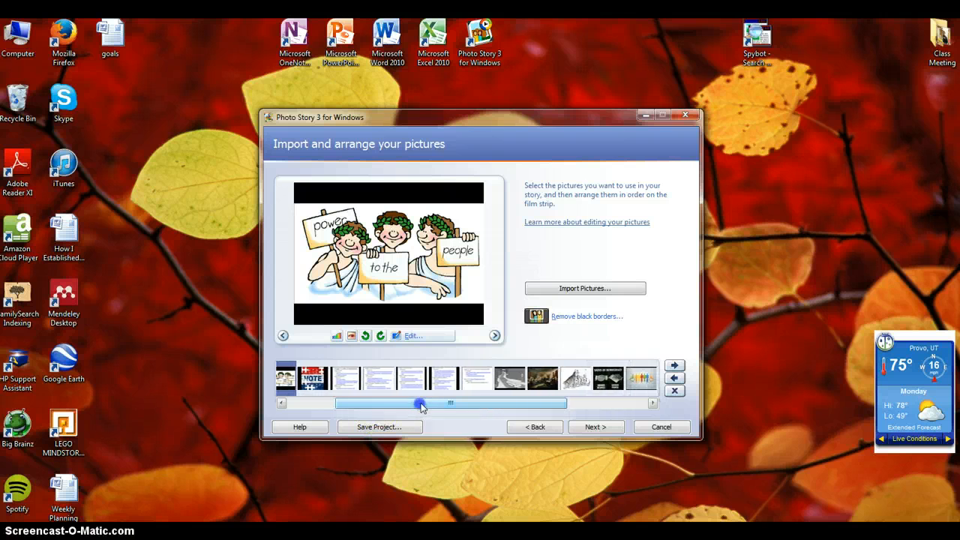
left_click(541, 378)
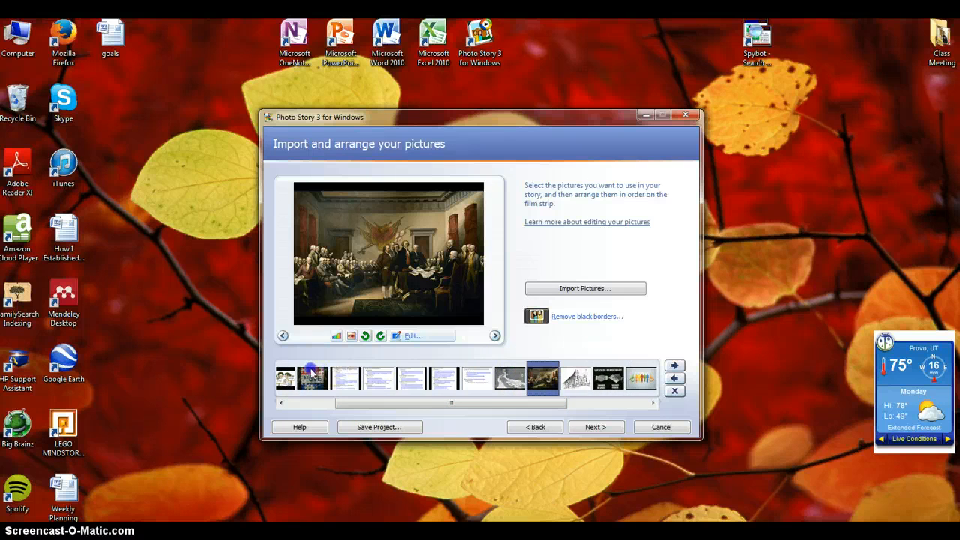
left_click_drag(311, 373, 309, 378)
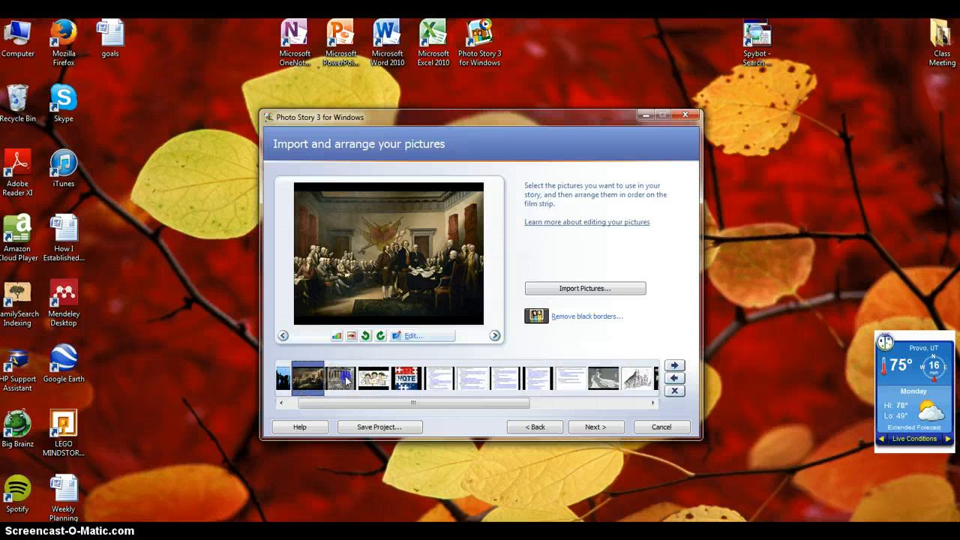
left_click_drag(390, 374, 390, 375)
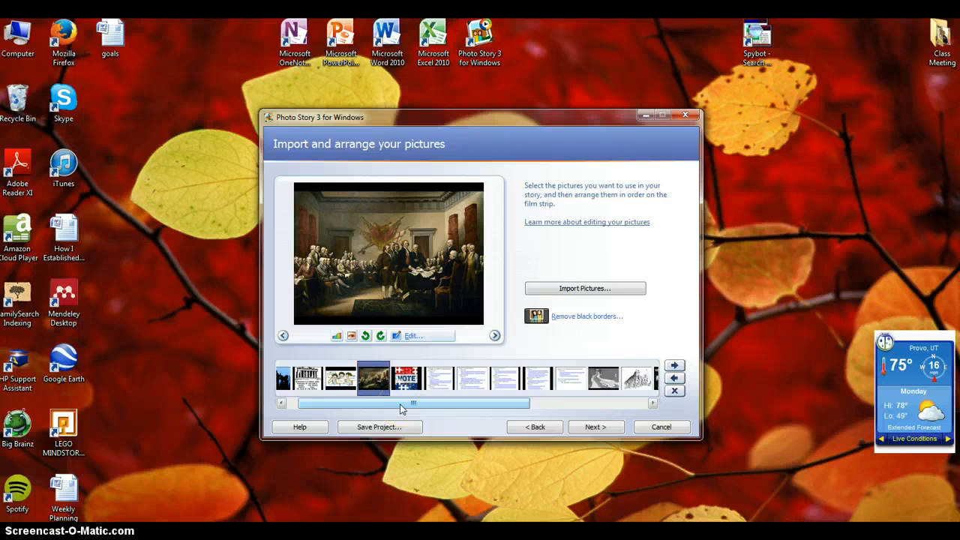
- Place the "Build Real Democracy" drawing and the democracy bus cartoon between the founders' painting and the VOTE puzzle
left_click_drag(409, 411, 450, 405)
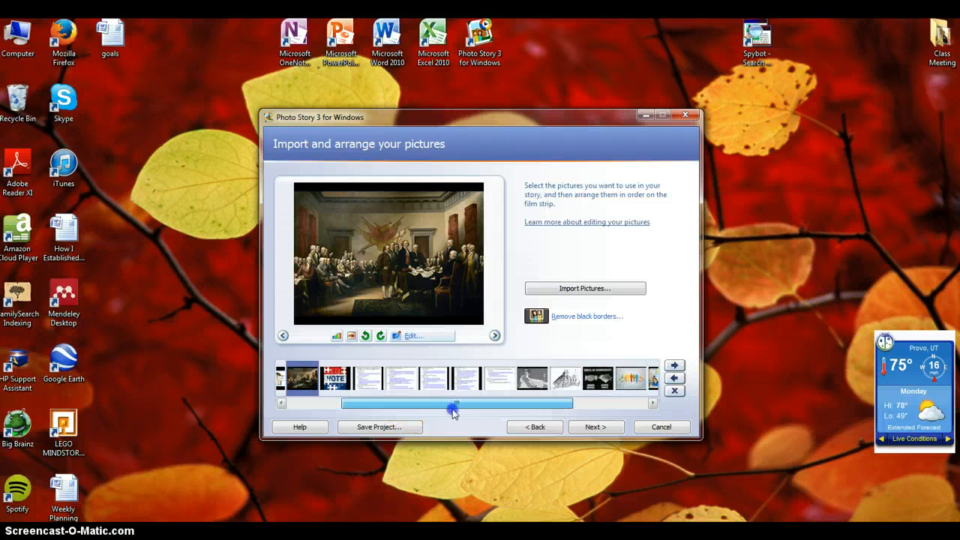
left_click(555, 380)
left_click_drag(566, 384, 335, 380)
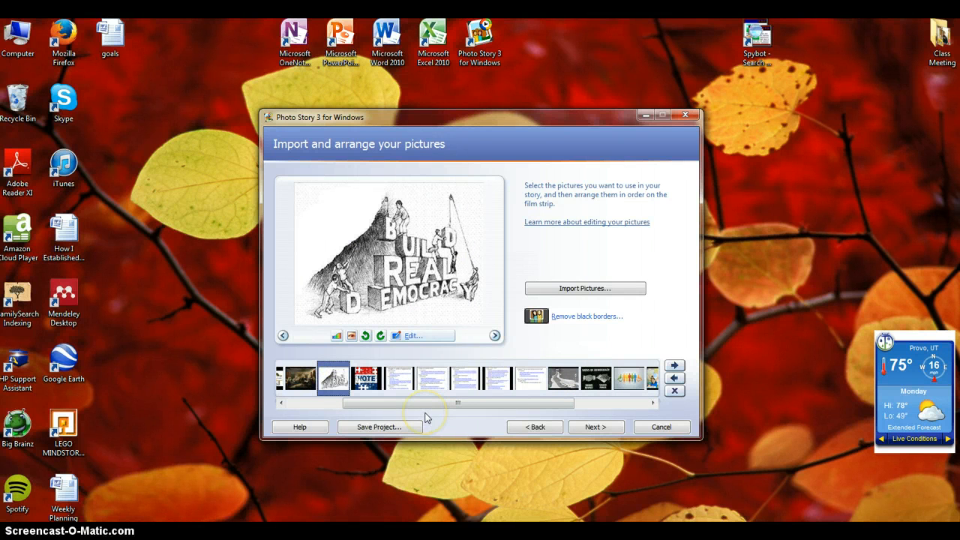
left_click(564, 378)
left_click_drag(564, 379, 364, 384)
left_click(395, 404)
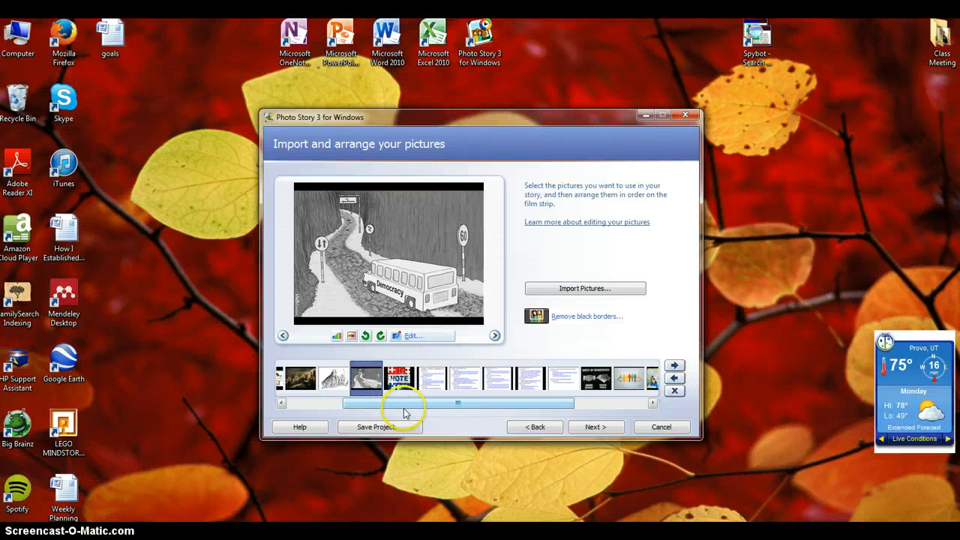
- Place the "Signs of Democracy" poster and the students raising hands between the democracy bus cartoon and the VOTE puzzle
left_click_drag(402, 401, 449, 407)
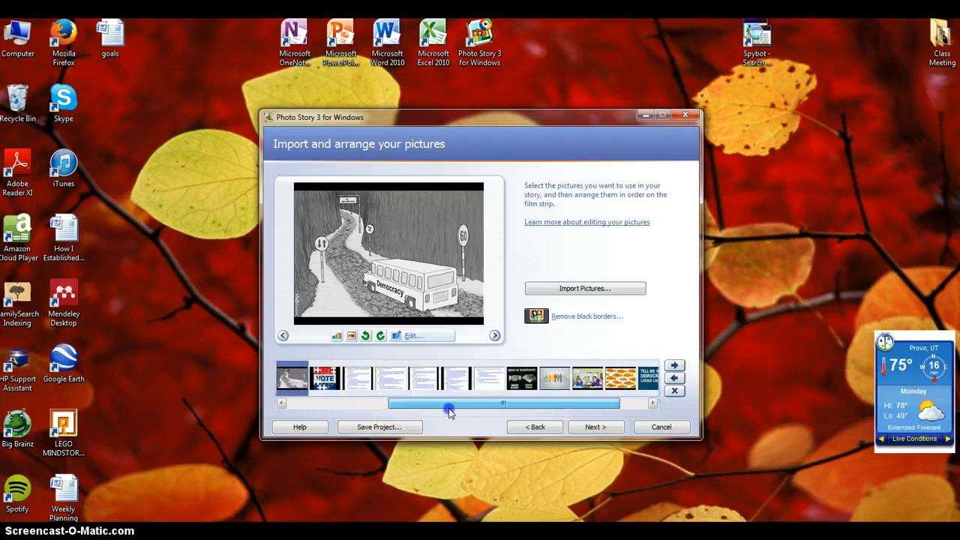
left_click(519, 377)
left_click_drag(323, 395, 375, 384)
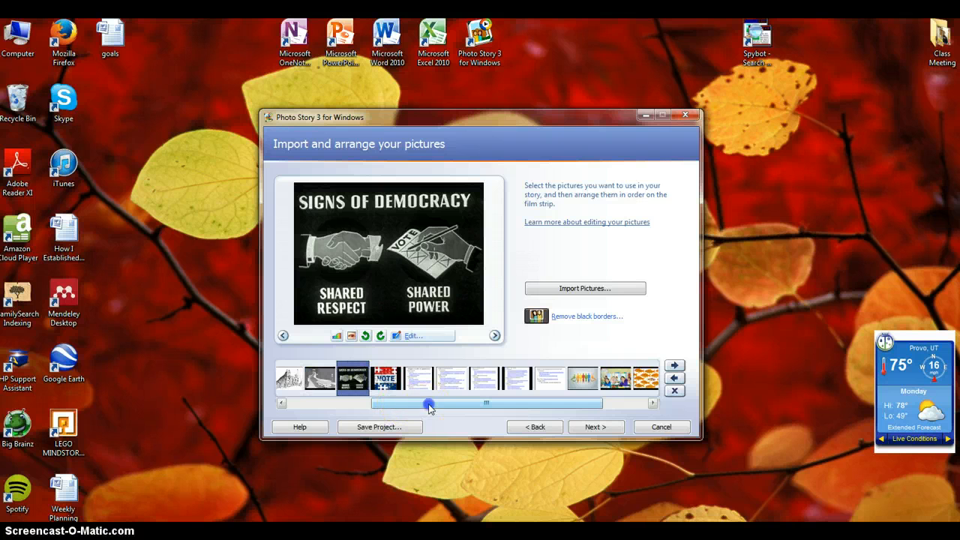
left_click_drag(428, 403, 503, 407)
left_click_drag(546, 380, 395, 381)
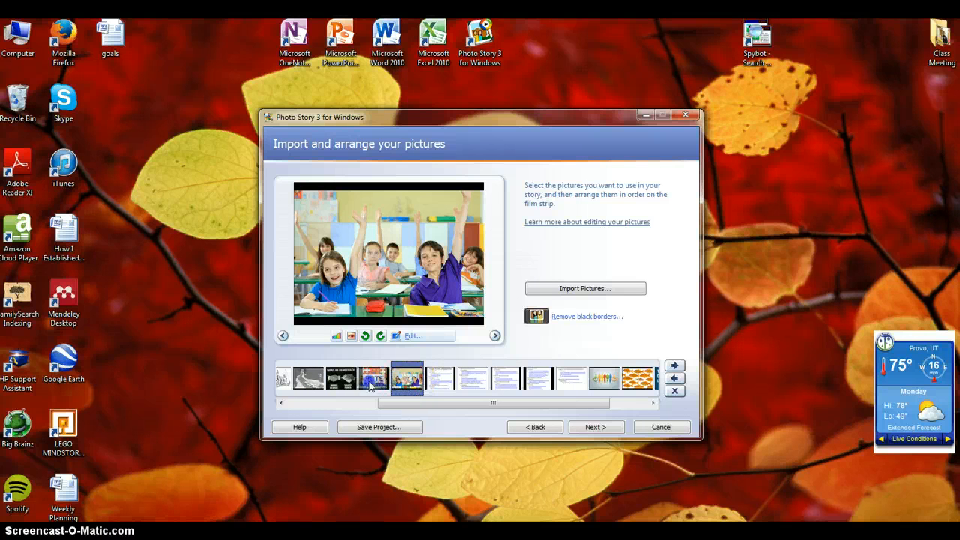
left_click_drag(364, 381, 363, 381)
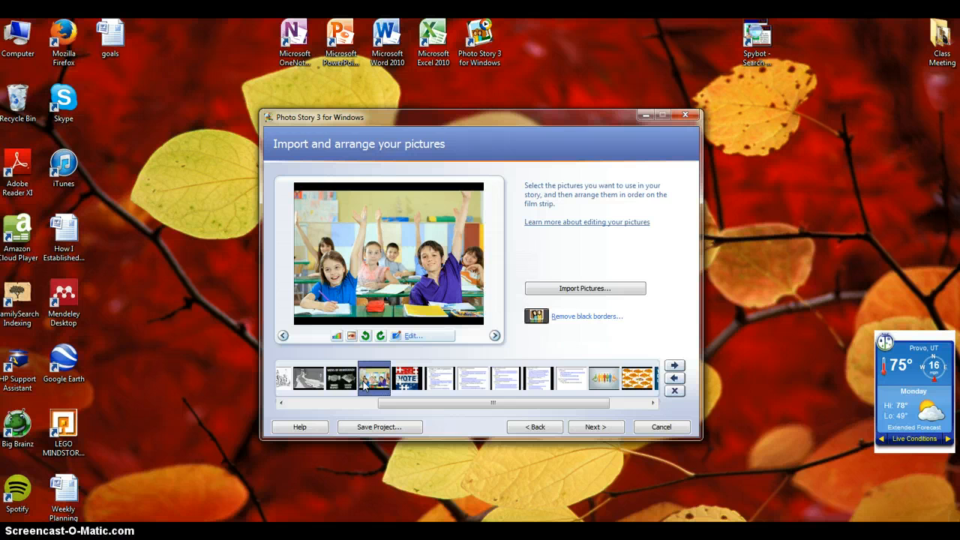
- Line up the goldfish, colored figures and "Tell me what democracy looks like" pictures after the VOTE puzzle, and move the Senate picture behind the founders' painting
left_click(636, 378)
left_click_drag(491, 379, 431, 384)
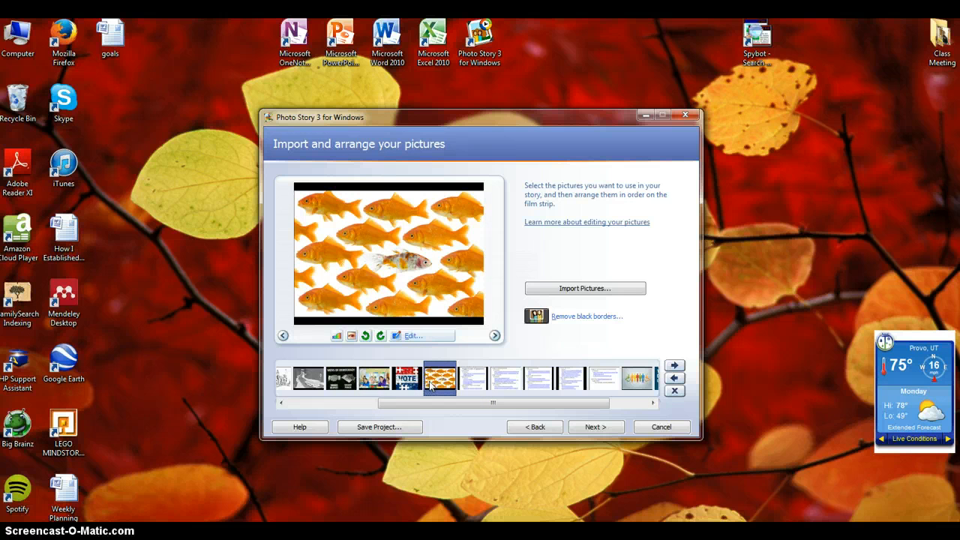
left_click_drag(639, 378, 546, 398)
left_click_drag(608, 379, 552, 407)
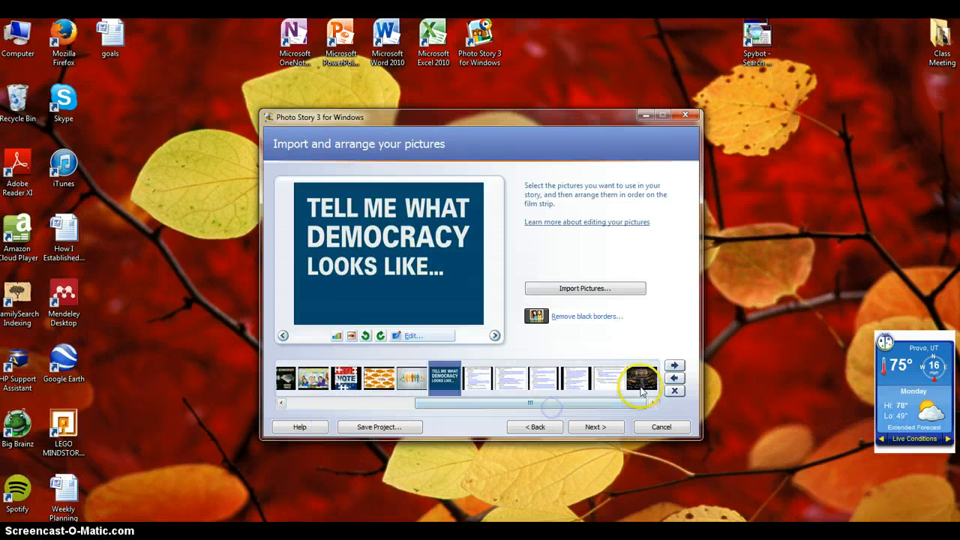
left_click_drag(638, 384, 522, 411)
- Review each of the five source-citation pages at the end of the film strip for correct order
left_click(513, 381)
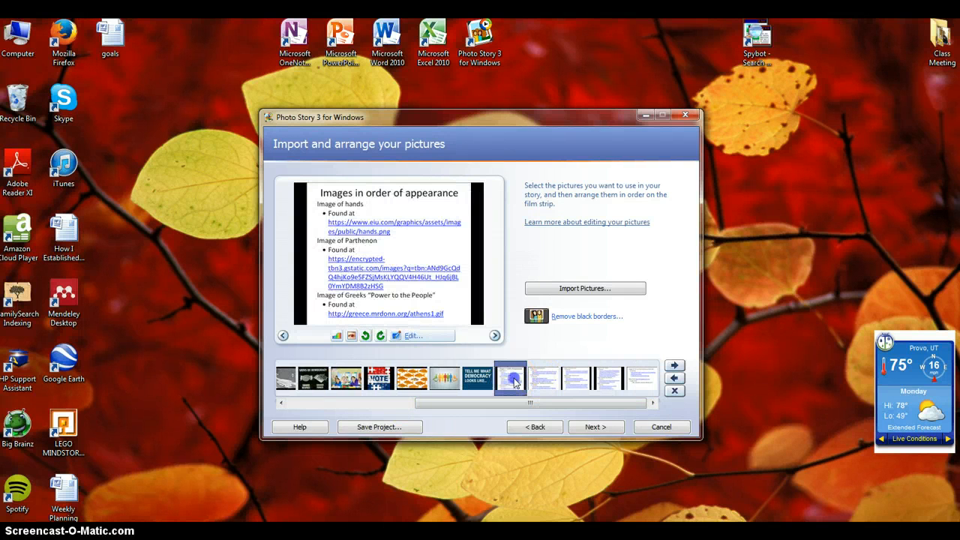
left_click(544, 381)
left_click(576, 382)
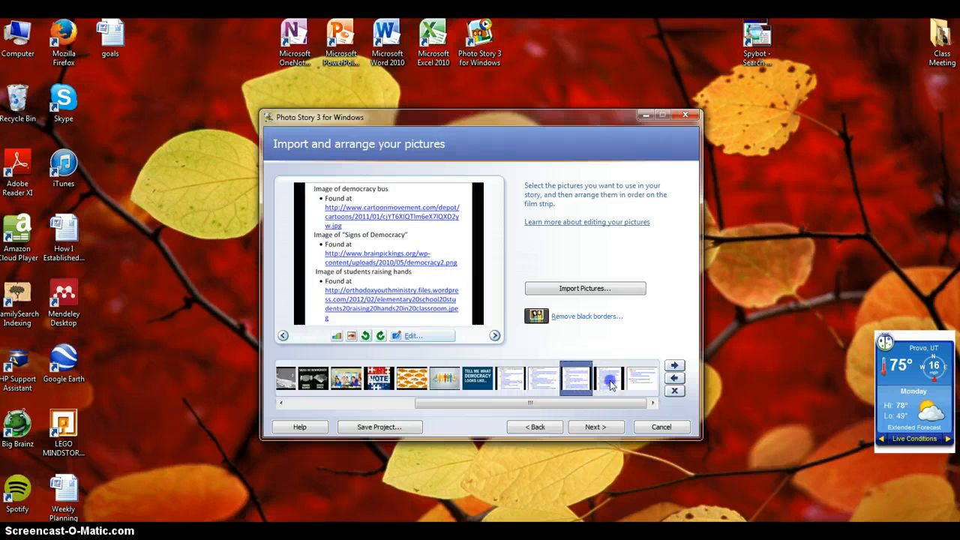
left_click(609, 381)
left_click(643, 382)
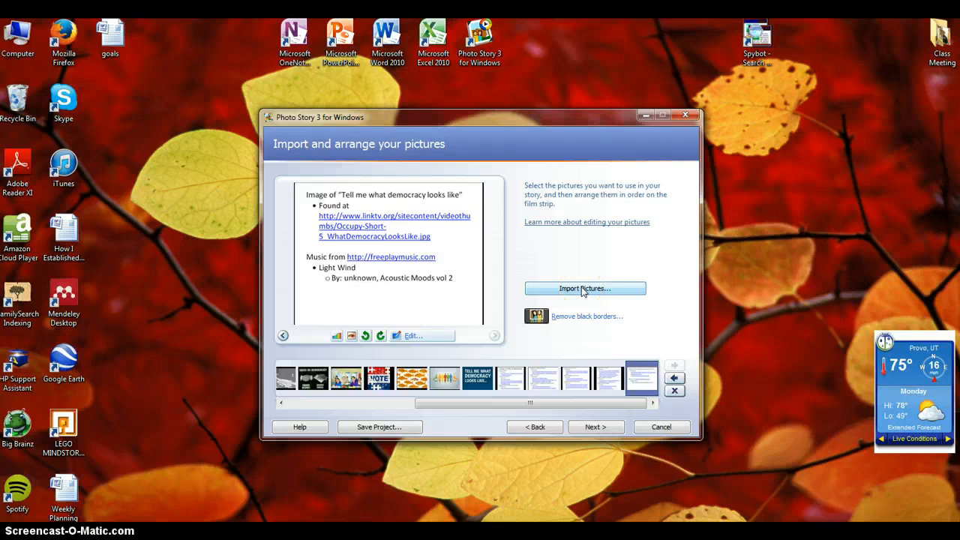
- Accept black border removal for the raised-hands picture, decline it for the Parthenon and Greeks pictures, and close the border removal dialog
left_click(585, 317)
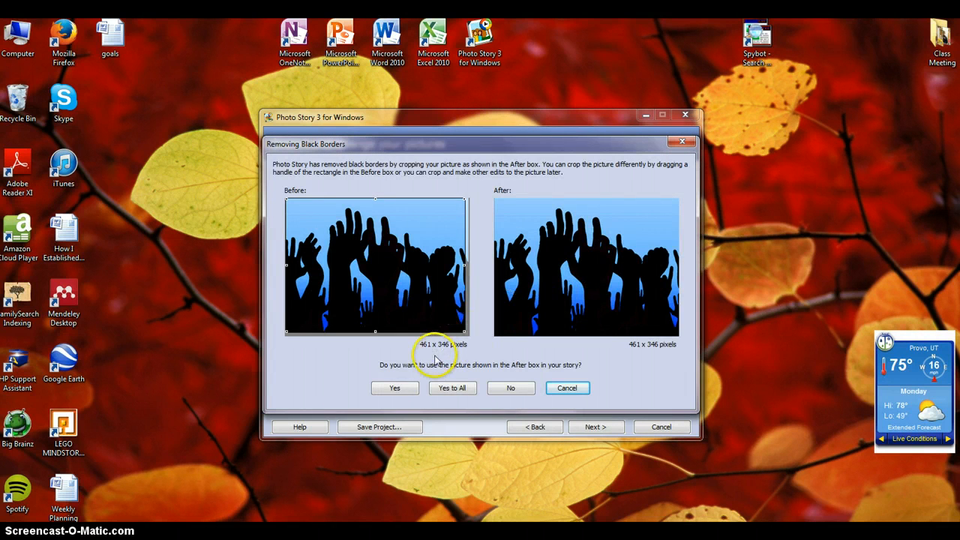
left_click(404, 388)
left_click(502, 358)
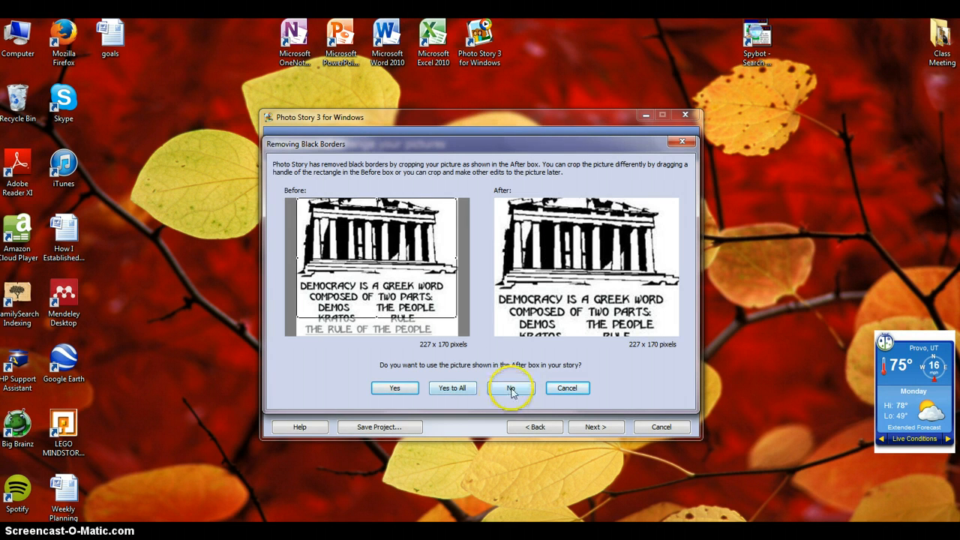
left_click(510, 387)
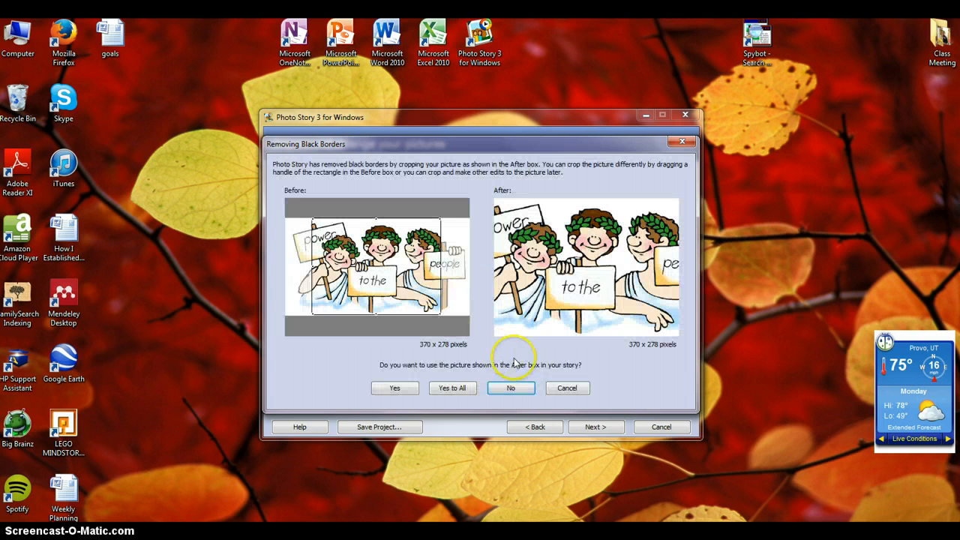
left_click(513, 388)
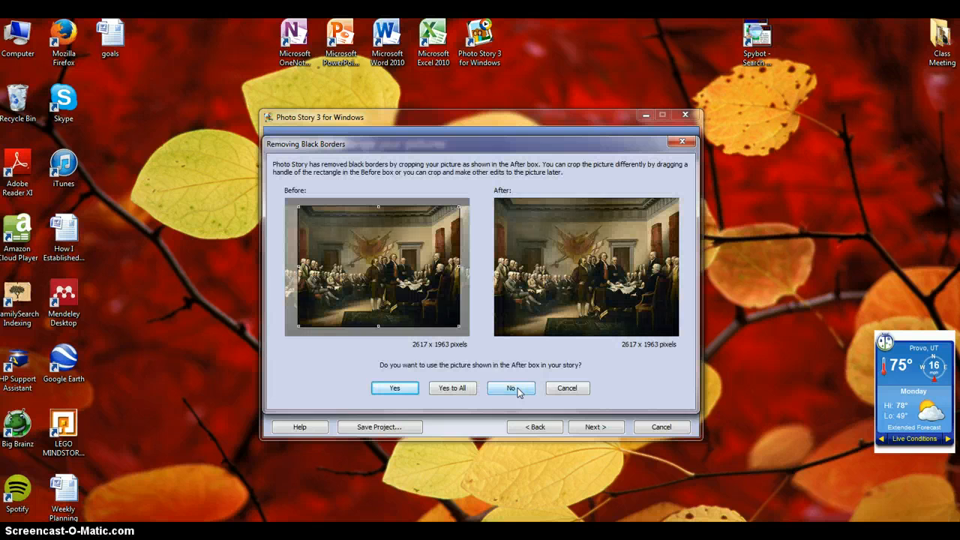
left_click(682, 141)
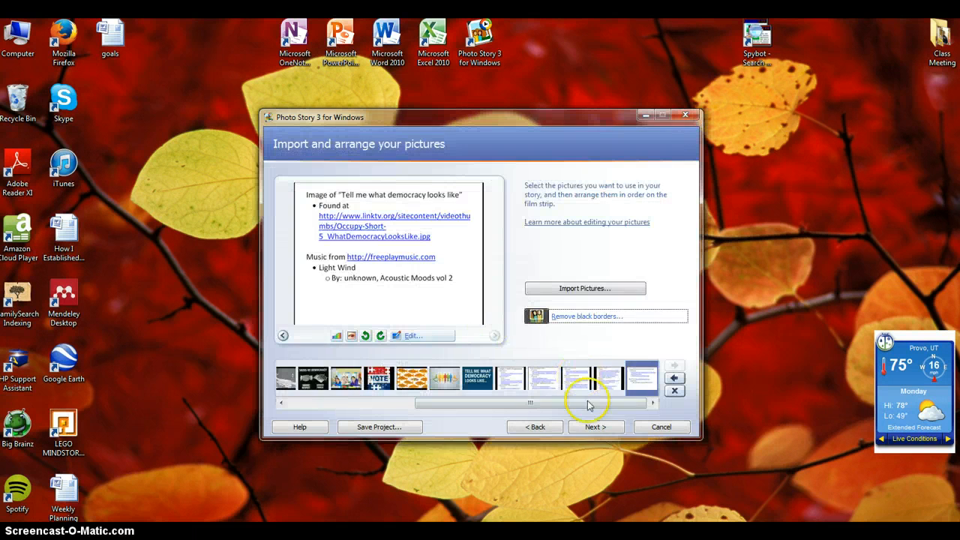
- Proceed to adding titles and title the raised-hands picture "Democracy by" followed by the author's full name
left_click(596, 427)
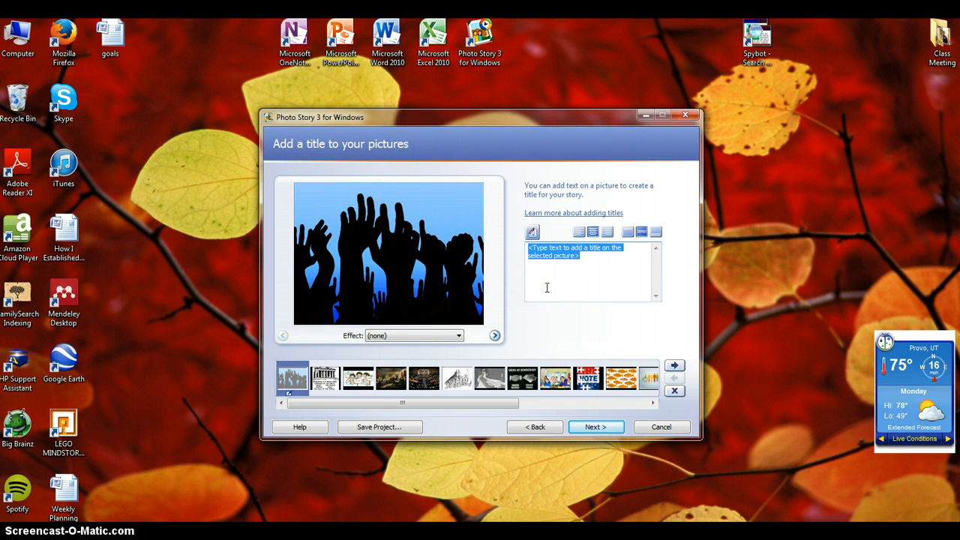
left_click(604, 268)
type("Democracy by Sabrina Huyett")
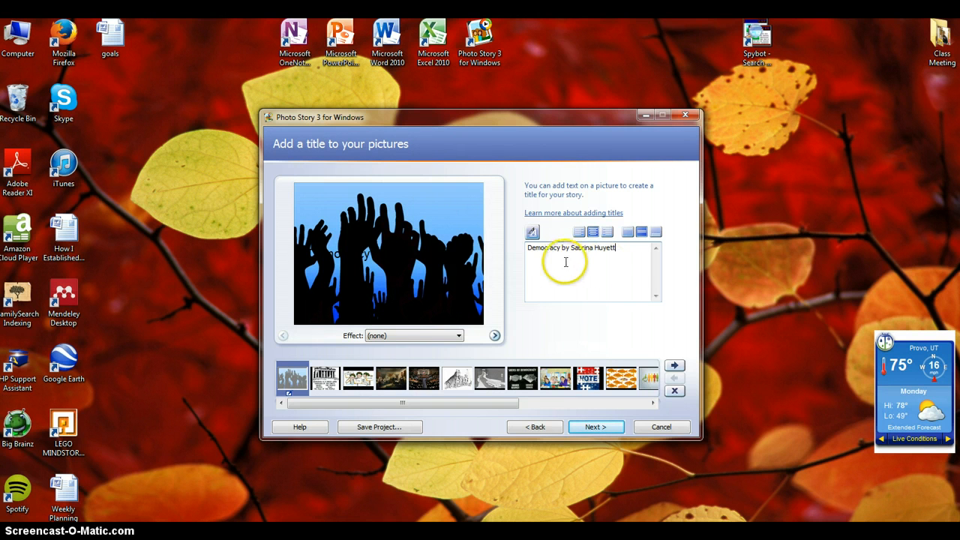
- Align the raised-hands picture's title to the bottom of the picture and set its font color to White
left_click(655, 234)
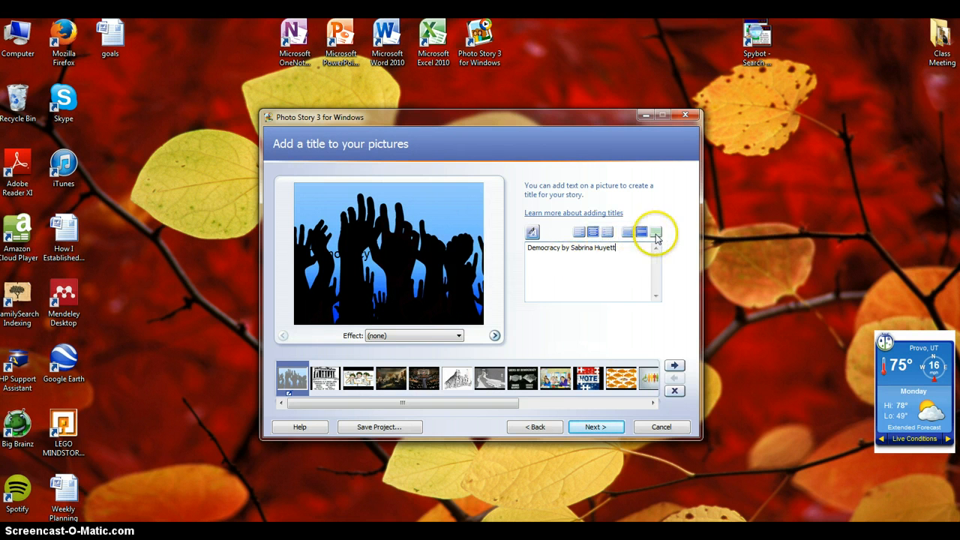
left_click(532, 233)
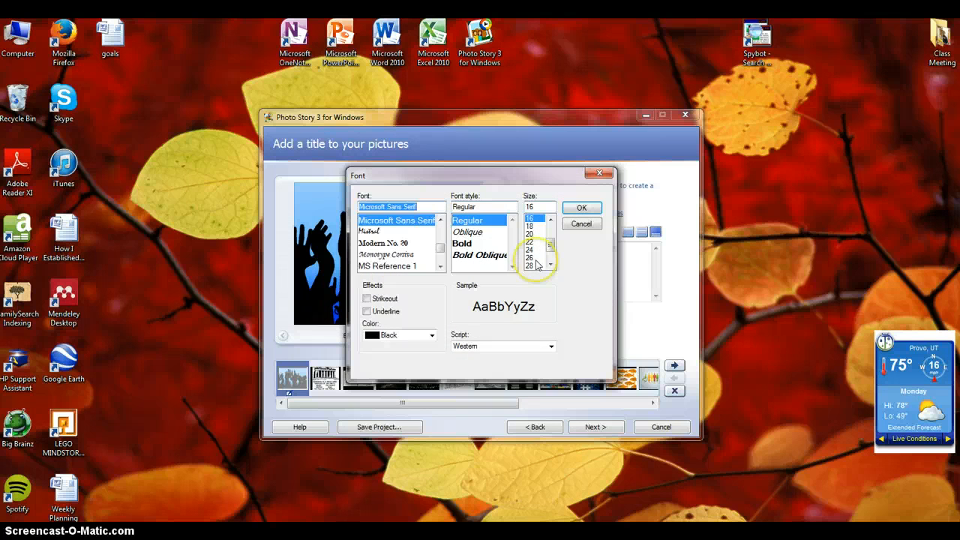
left_click(432, 335)
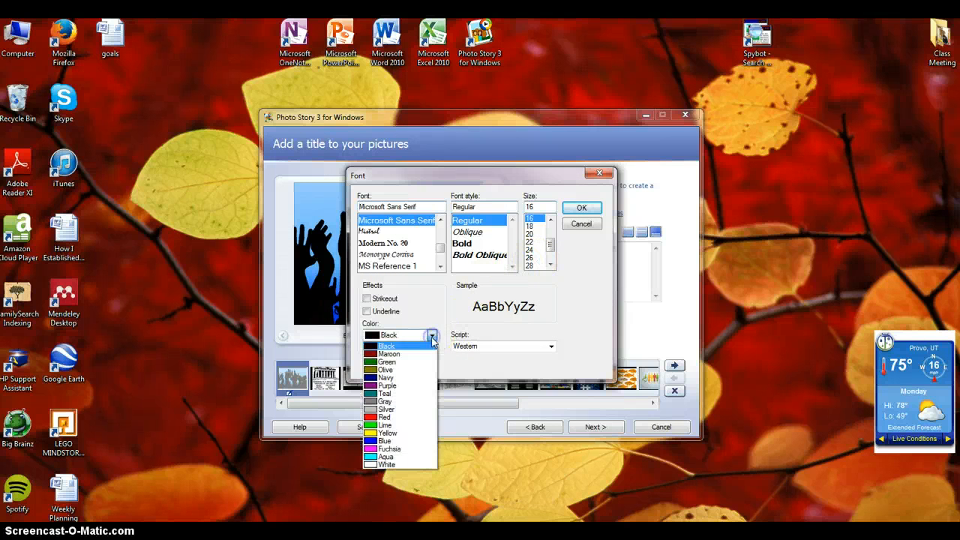
left_click(405, 465)
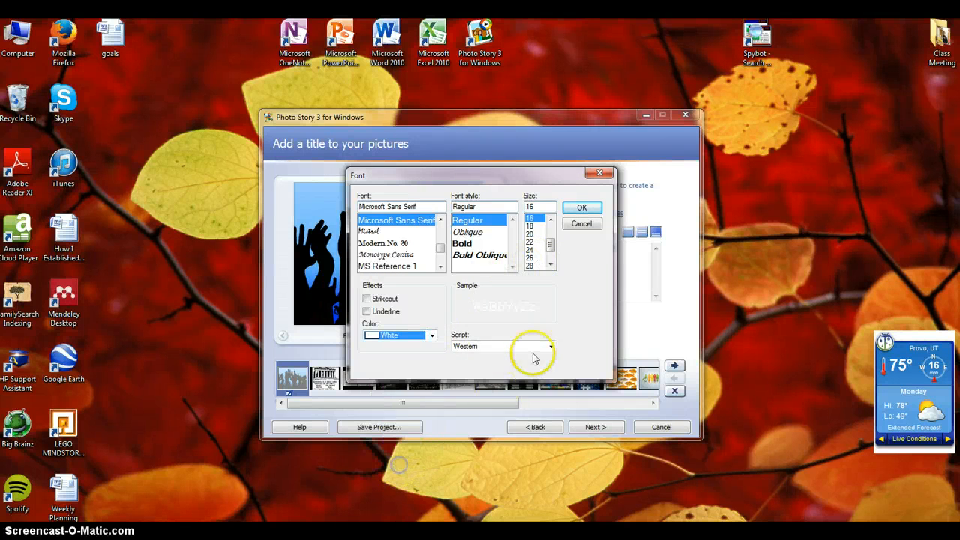
left_click(579, 209)
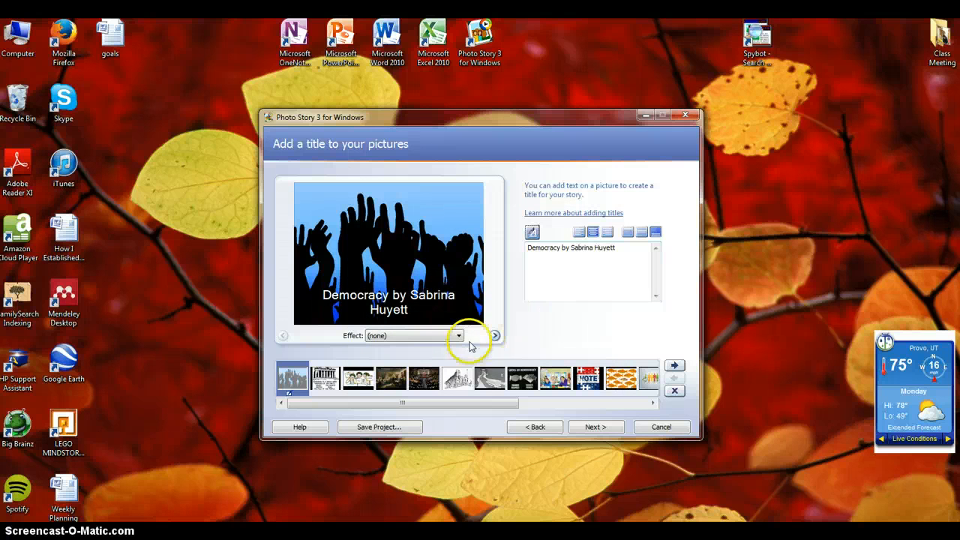
- Proceed to narration and record about 3 seconds of narration for the raised-hands picture
left_click(598, 428)
left_click(598, 428)
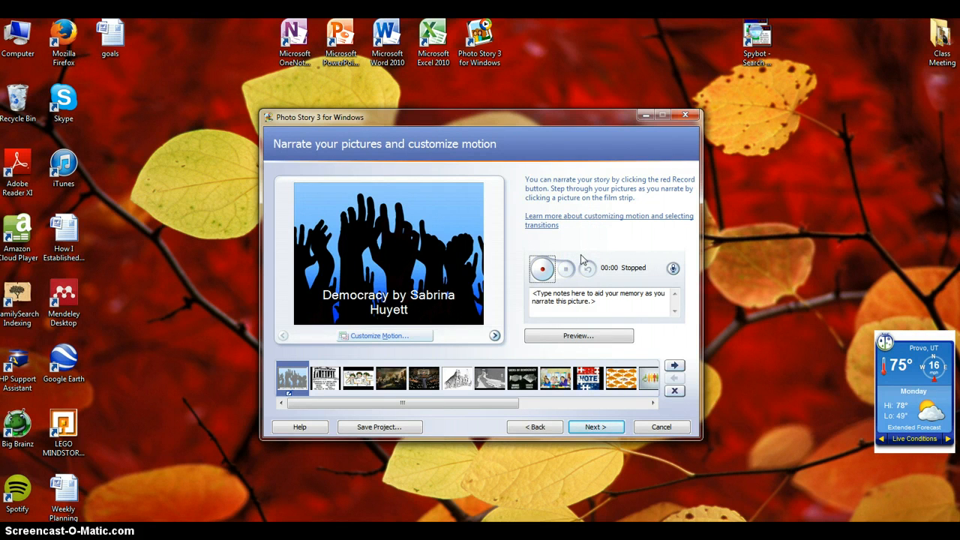
left_click(543, 270)
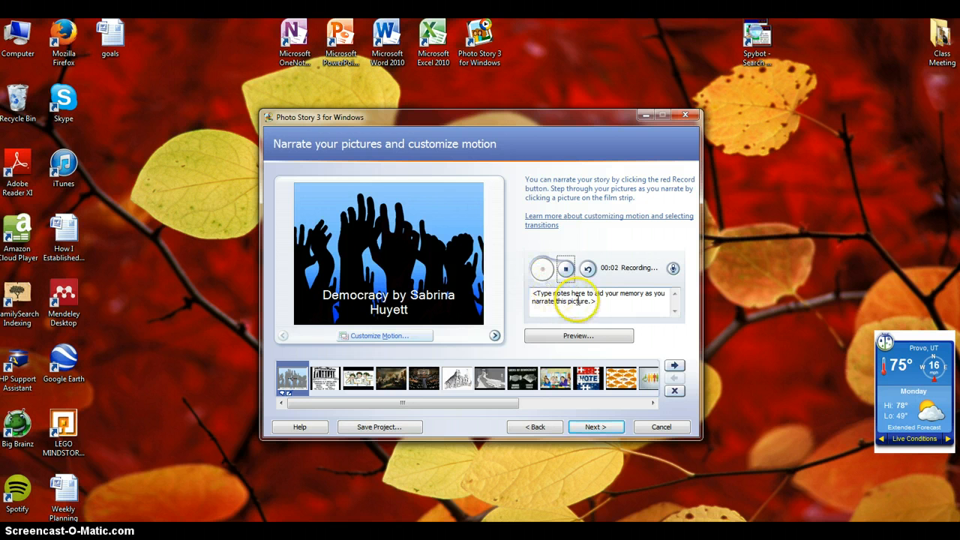
left_click(567, 270)
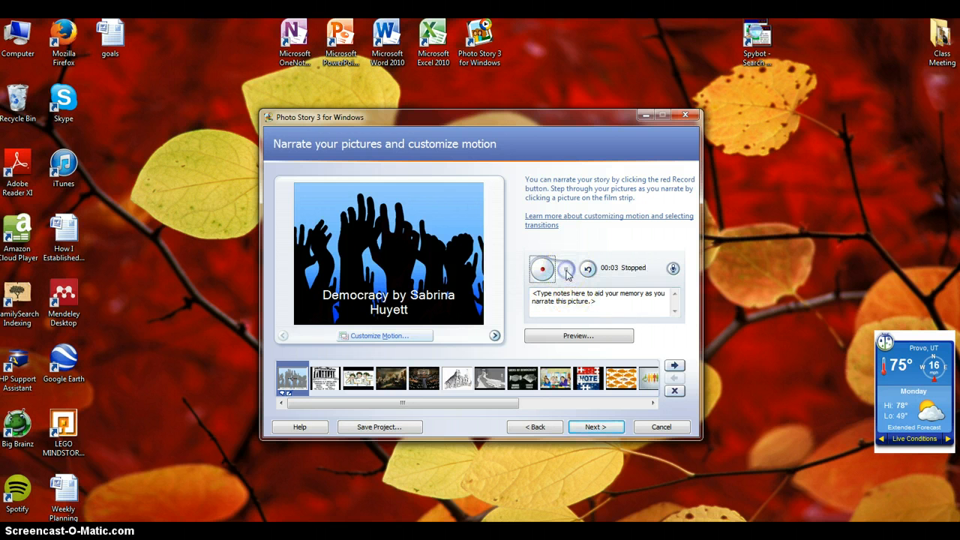
- Step through the Parthenon, Greeks and founders' painting pictures on the narration page and return to the raised-hands picture
left_click(325, 379)
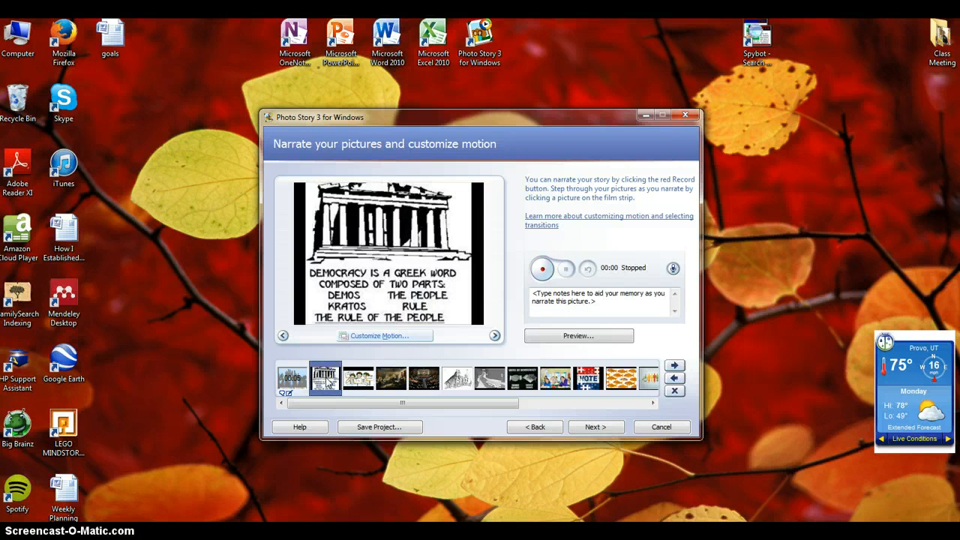
left_click(358, 378)
left_click(391, 377)
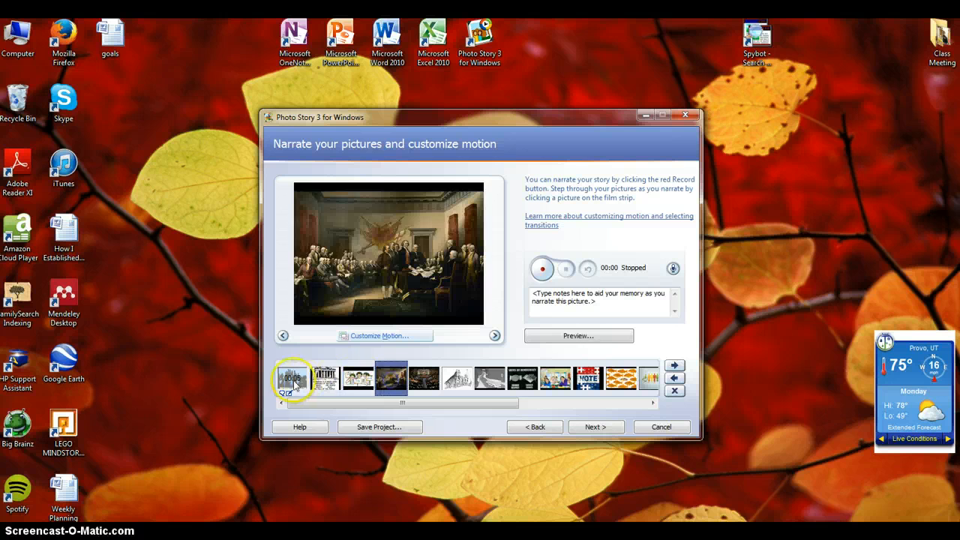
left_click(295, 379)
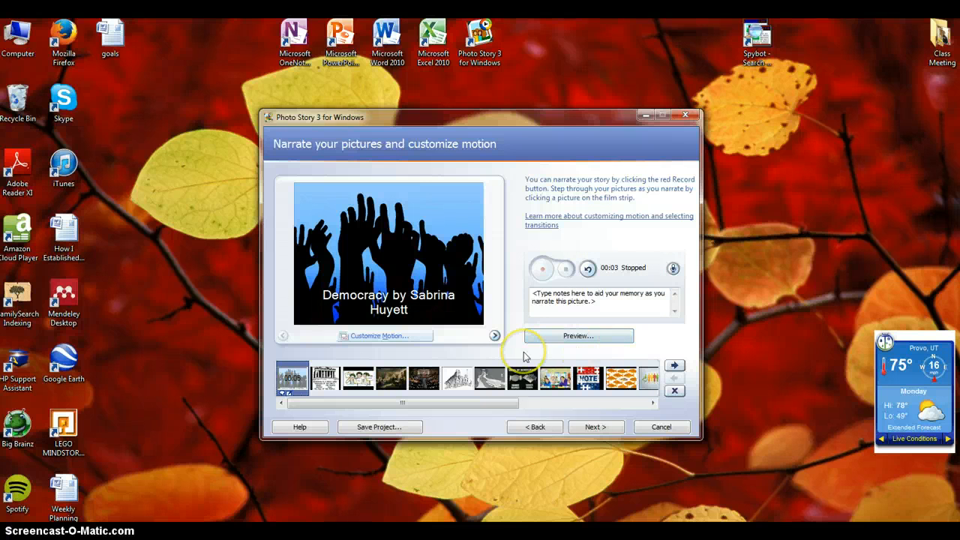
- Proceed to background music and add the Light Wind audio file from the book trailers folder, starting at the first picture
left_click(591, 428)
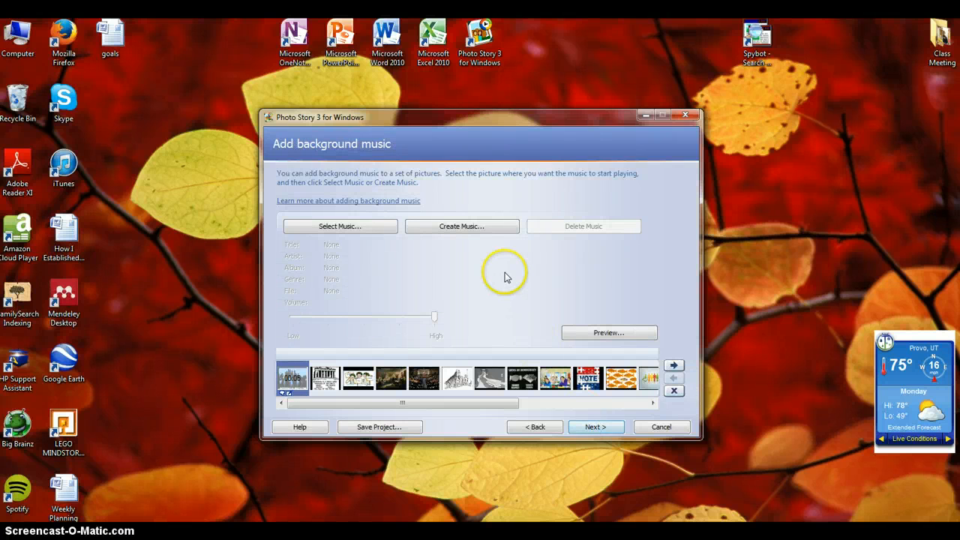
left_click(355, 227)
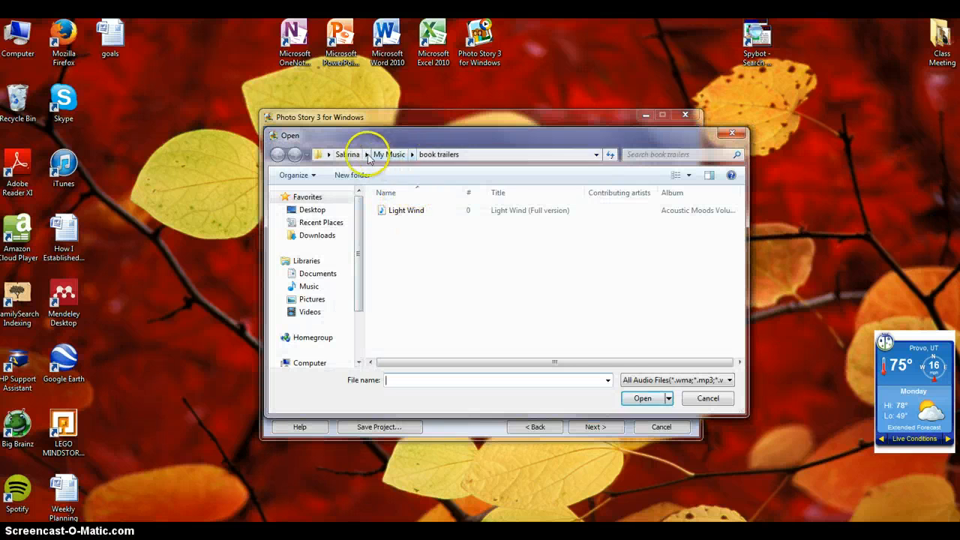
left_click(403, 211)
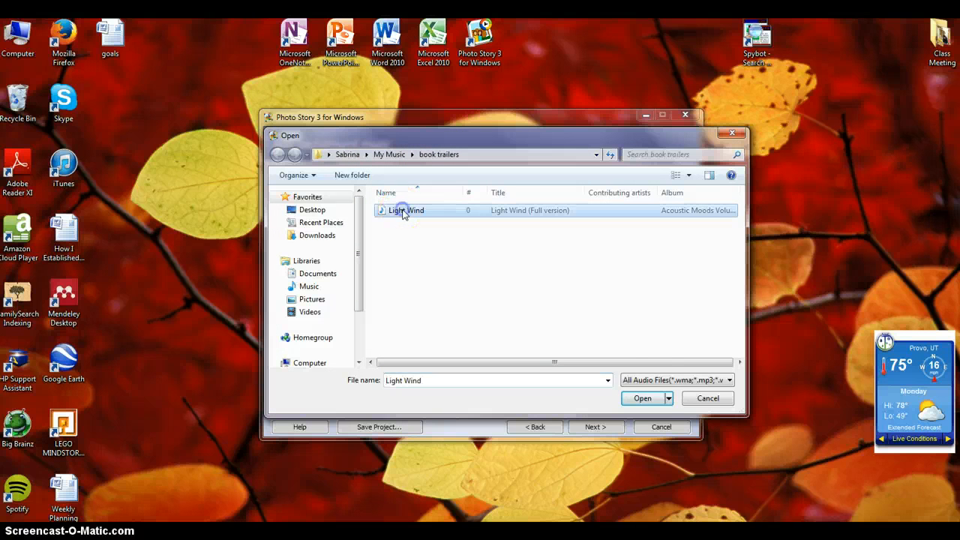
left_click(644, 398)
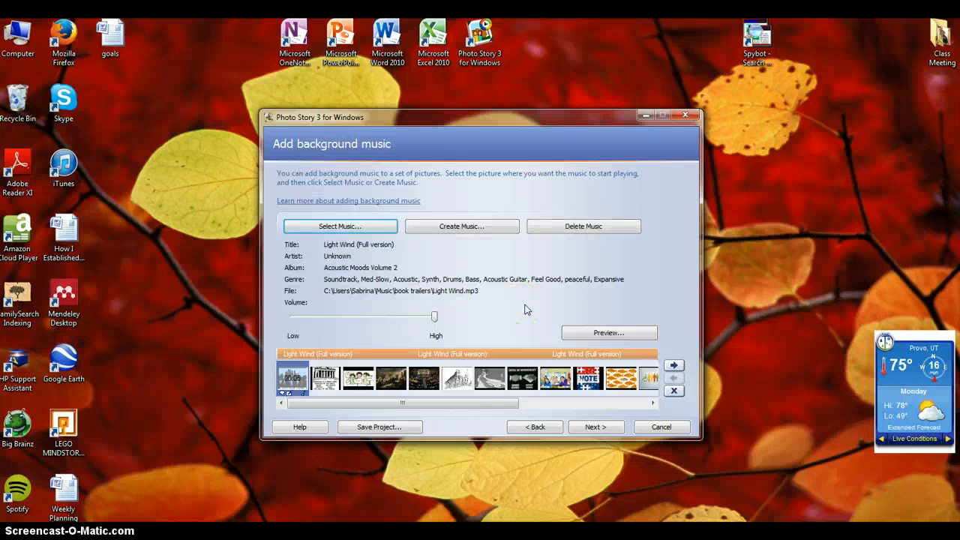
left_click_drag(497, 404, 474, 407)
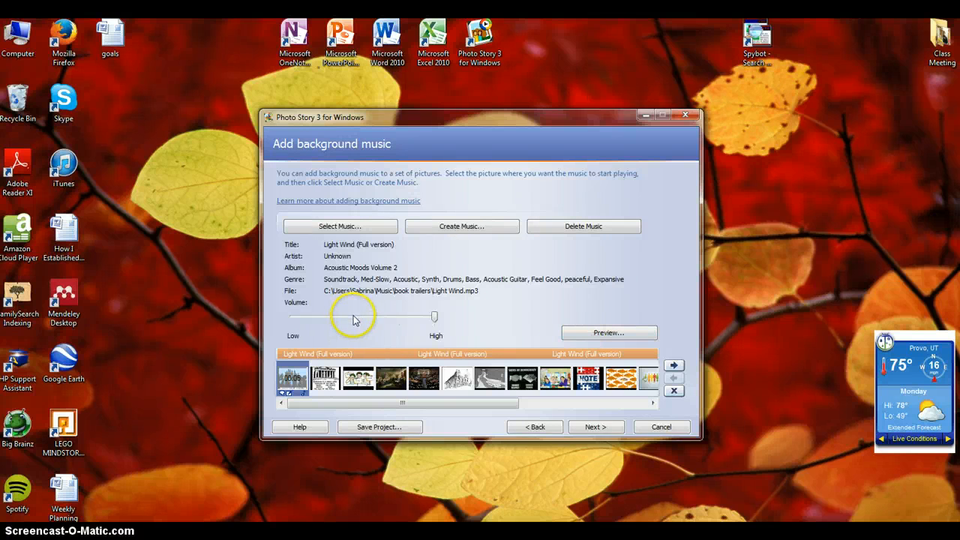
- Lower the background music volume to about one fifth of its range, near Low, and proceed to the next page
left_click(434, 320)
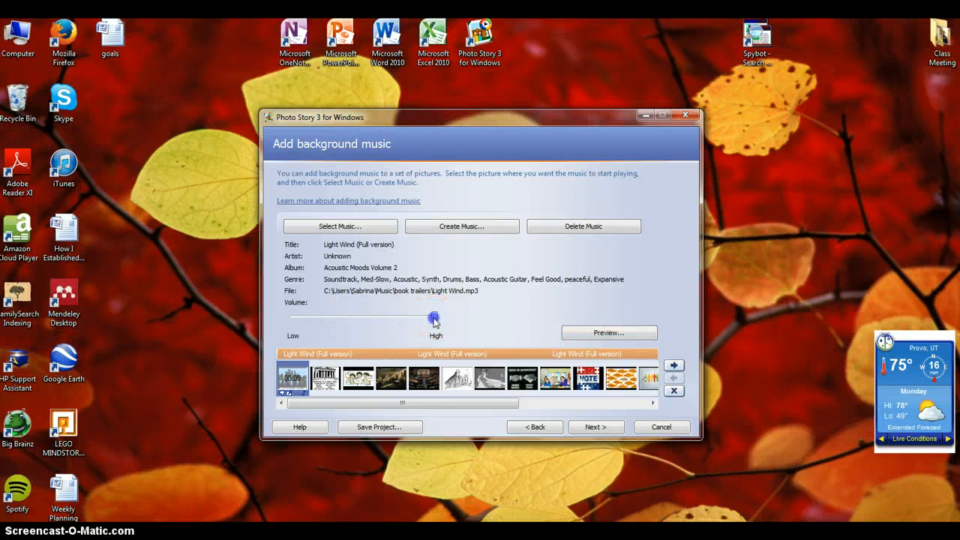
left_click_drag(428, 319, 320, 317)
left_click(591, 426)
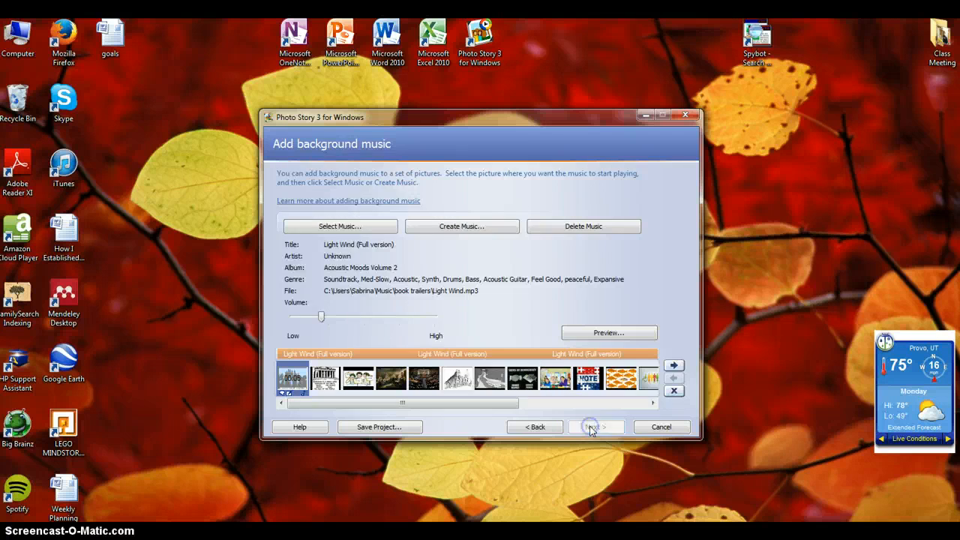